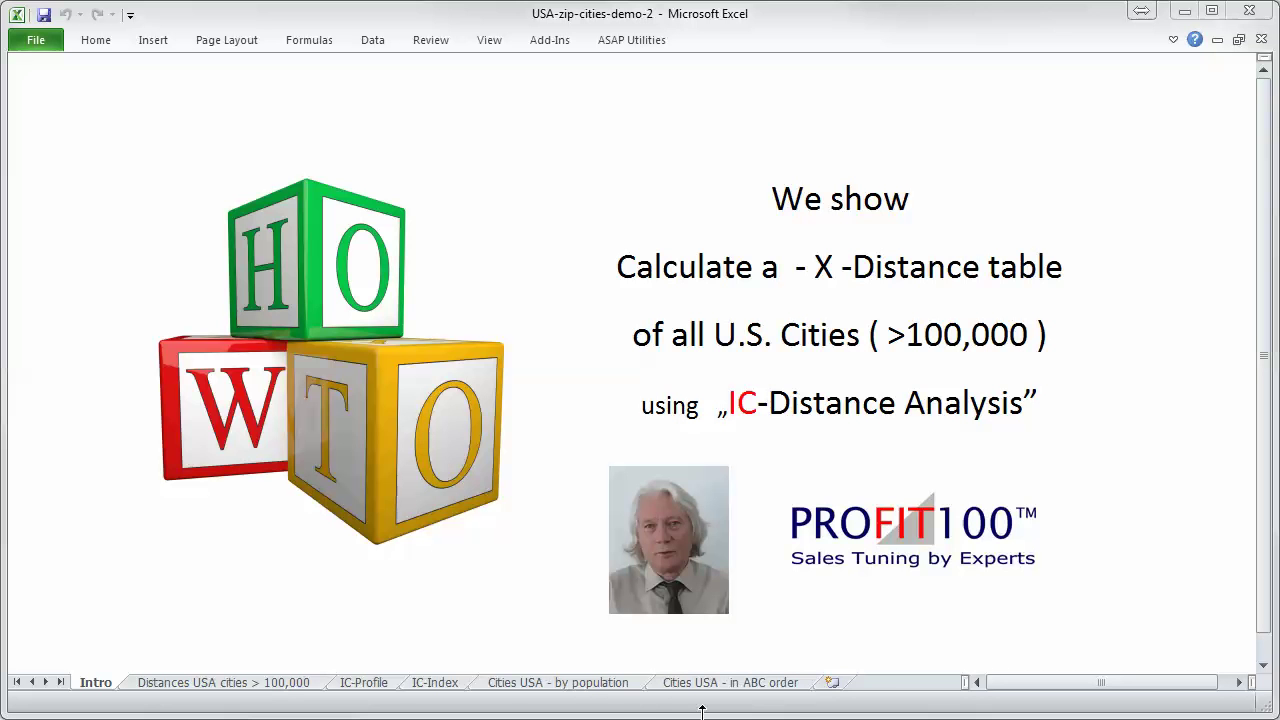
# Review the population-ranked cities from C2 to C280, then open the alphabetical 'Cities USA - in ABC order' sheet
pyautogui.click(597, 684)
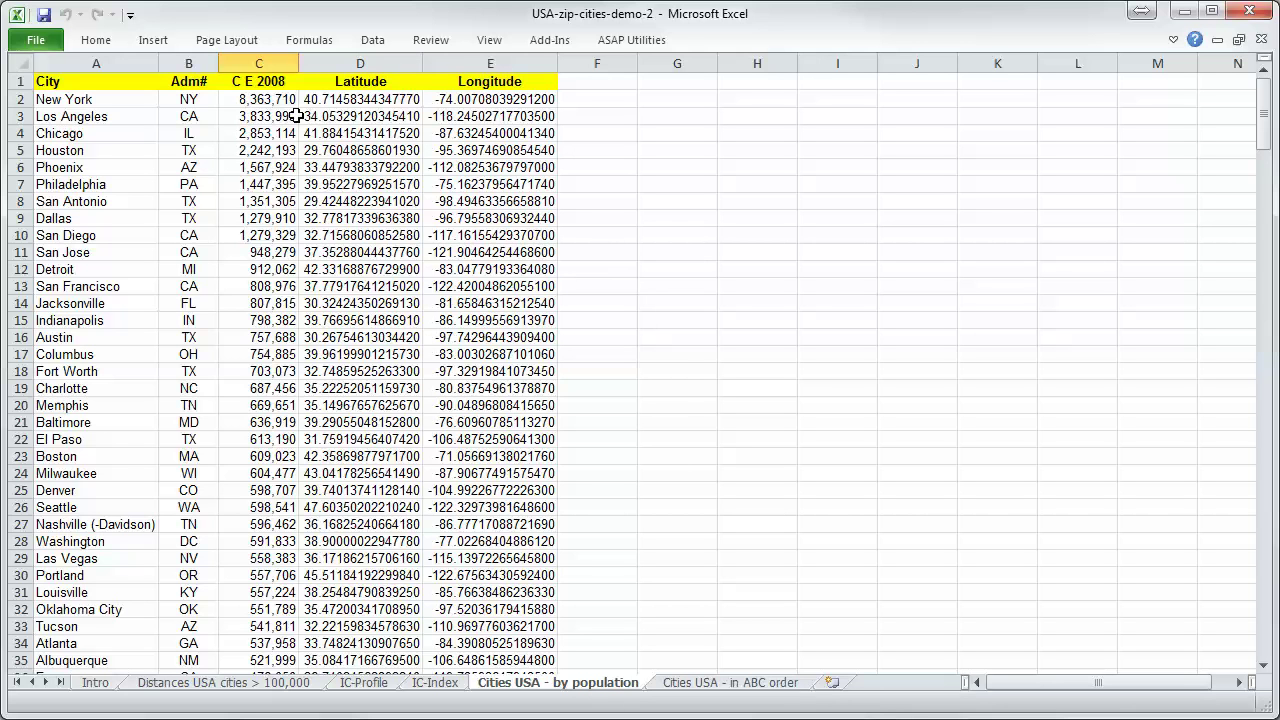
pyautogui.click(255, 99)
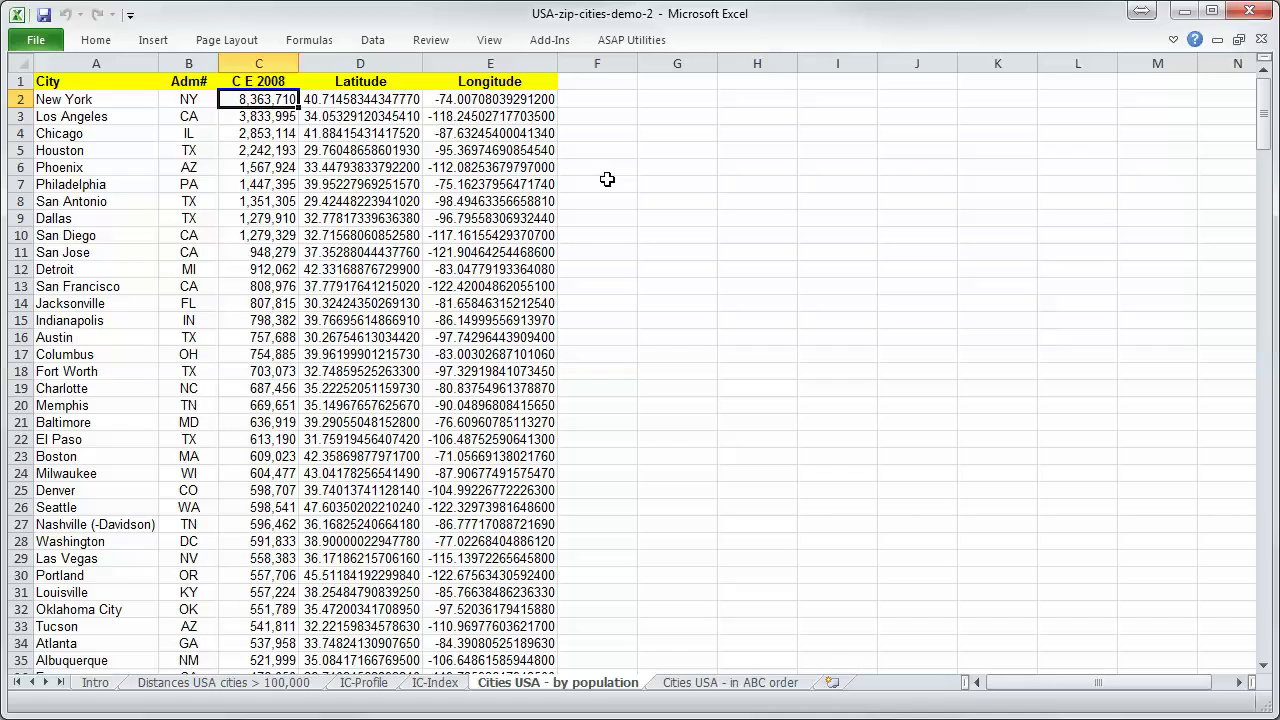
pyautogui.moveTo(1266, 120); pyautogui.dragTo(1264, 675)
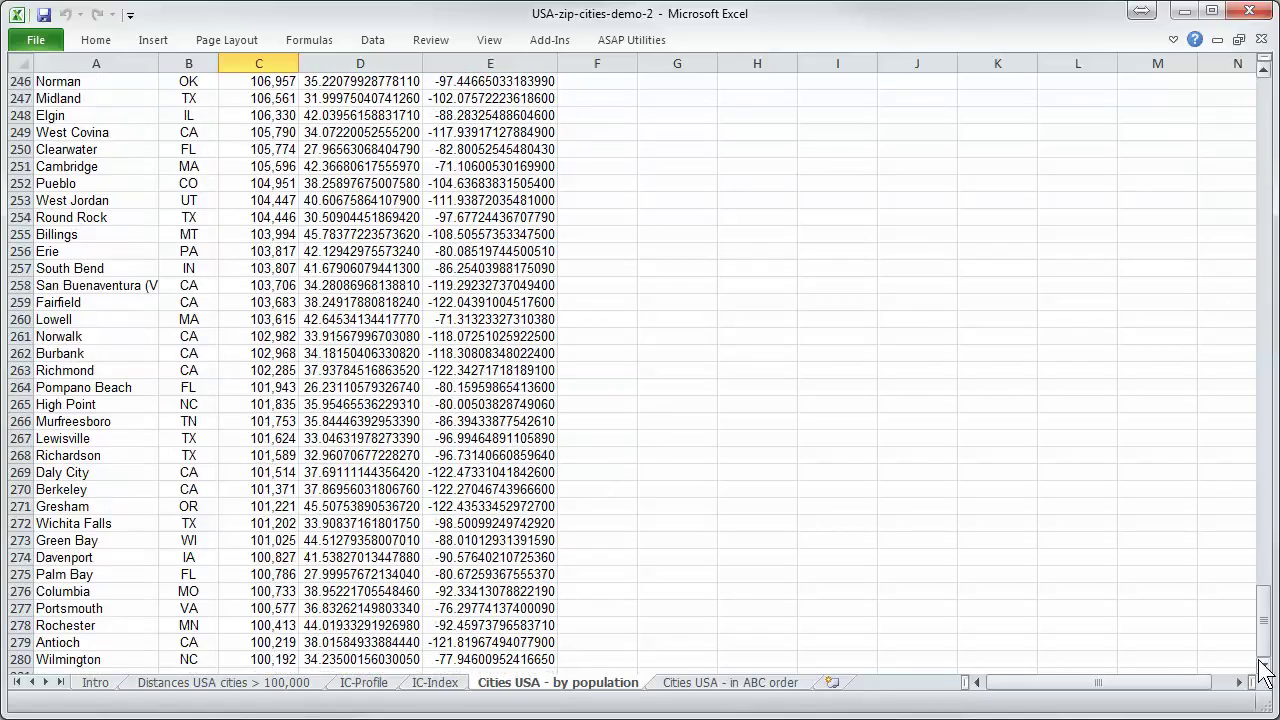
pyautogui.click(272, 660)
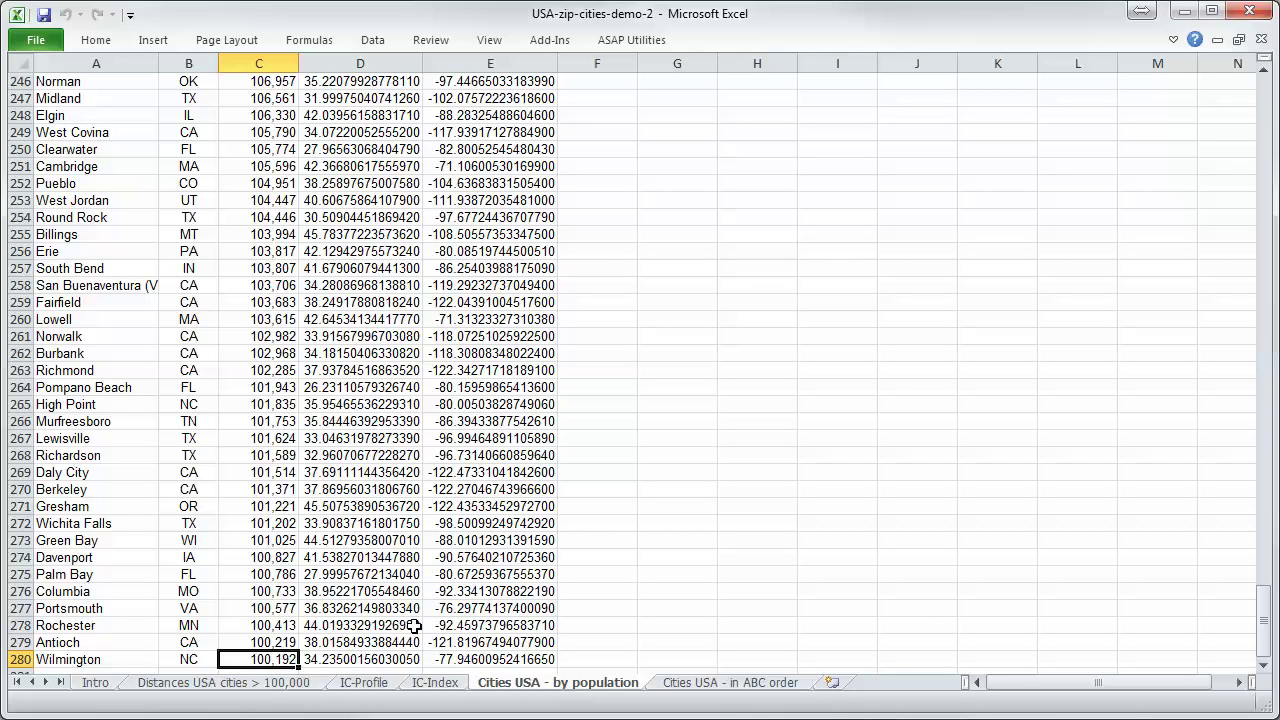
pyautogui.click(726, 683)
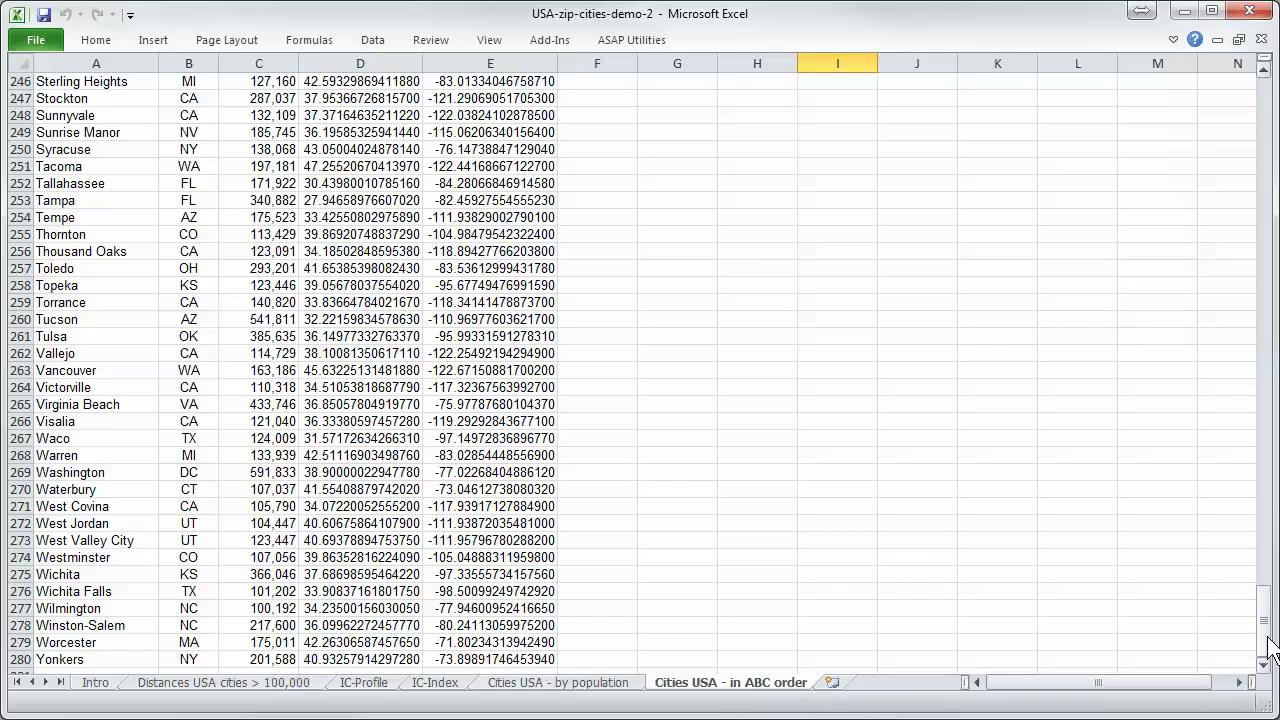
pyautogui.moveTo(1266, 602); pyautogui.dragTo(1268, 138)
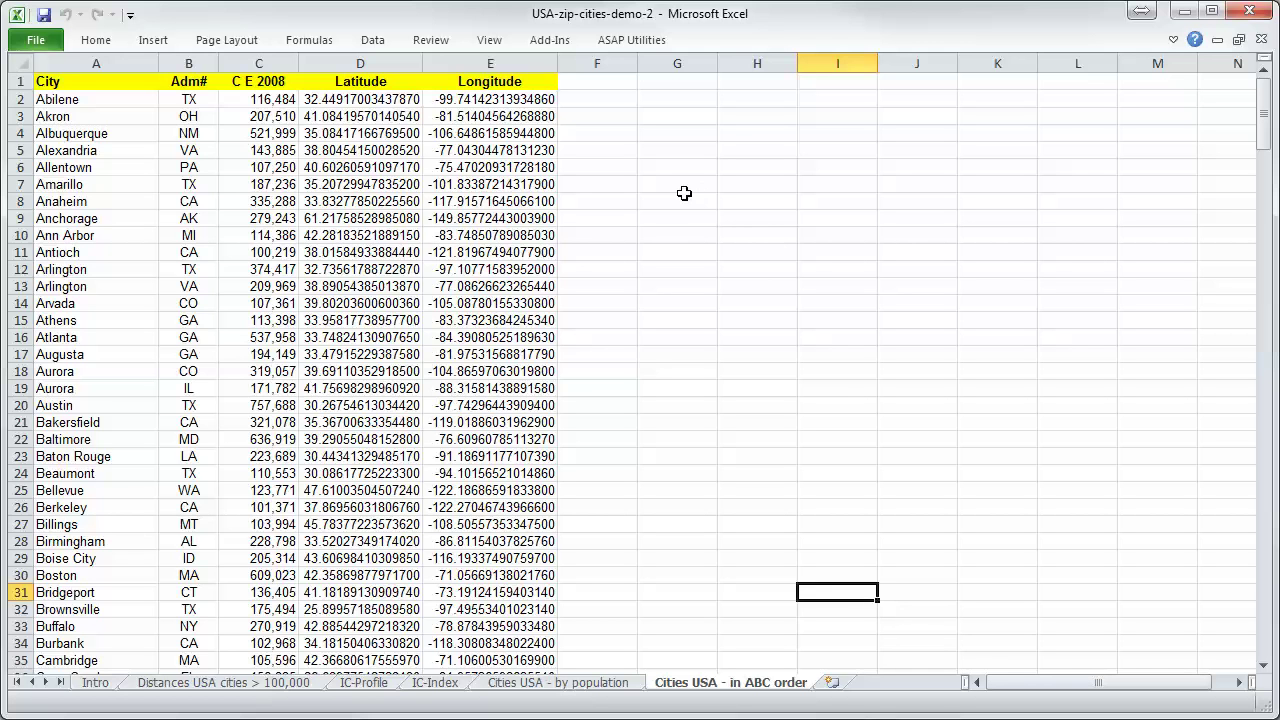
pyautogui.click(552, 40)
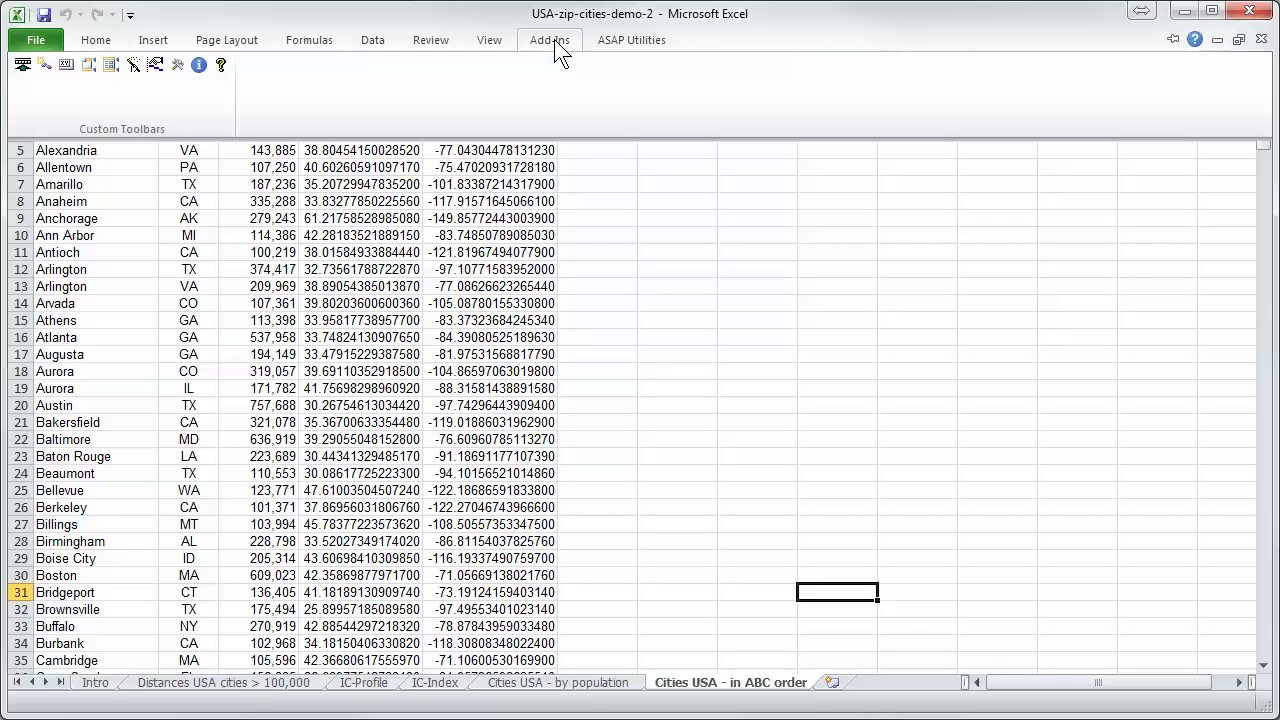
pyautogui.click(172, 68)
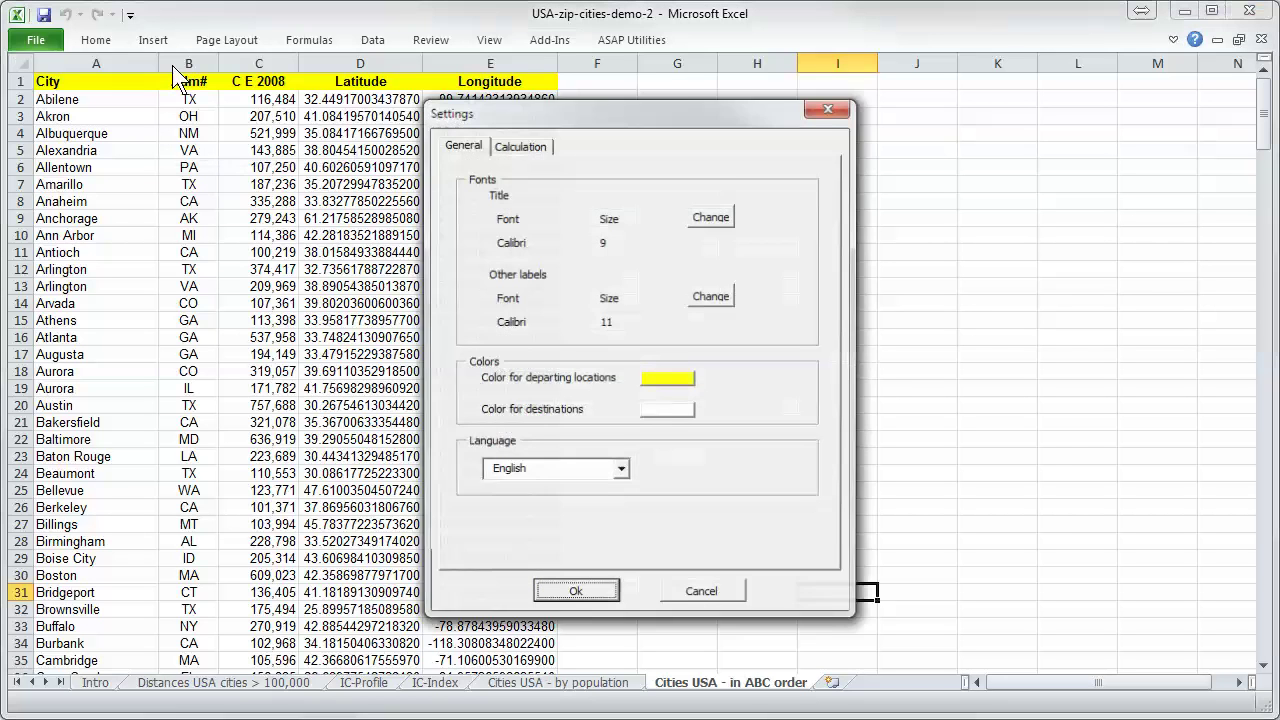
pyautogui.click(624, 470)
pyautogui.click(624, 470)
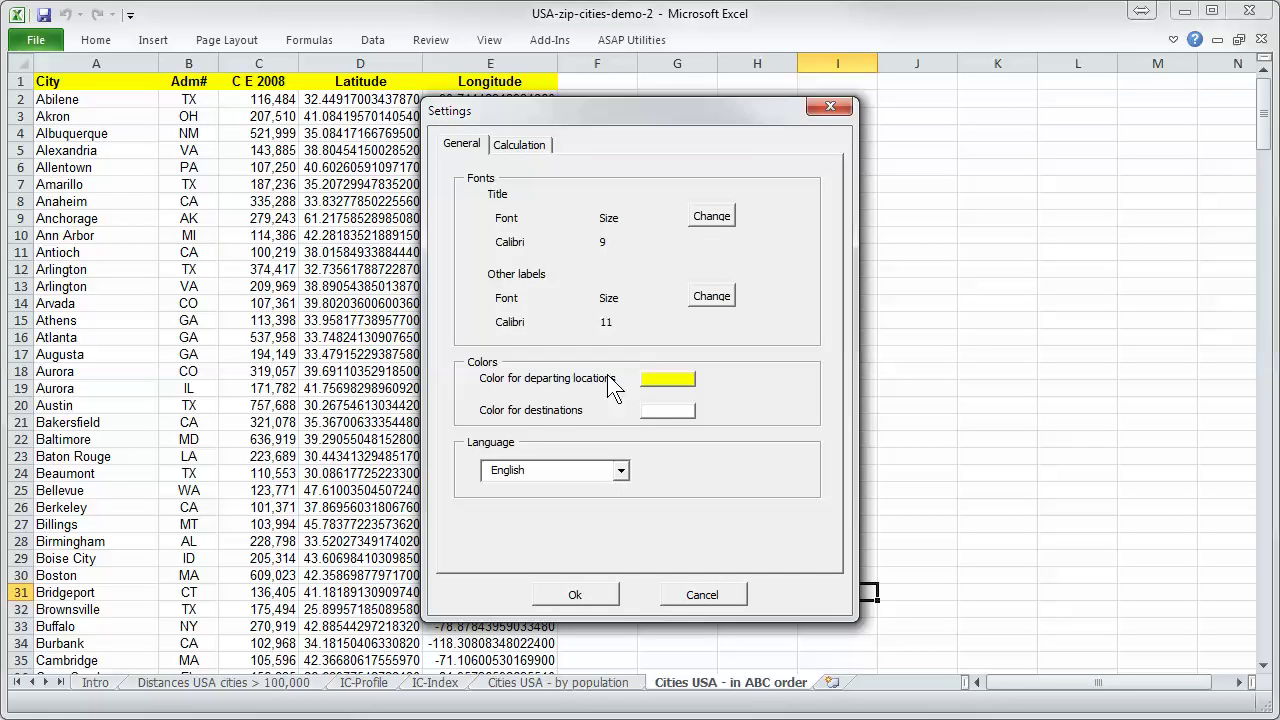
pyautogui.click(520, 146)
pyautogui.click(605, 199)
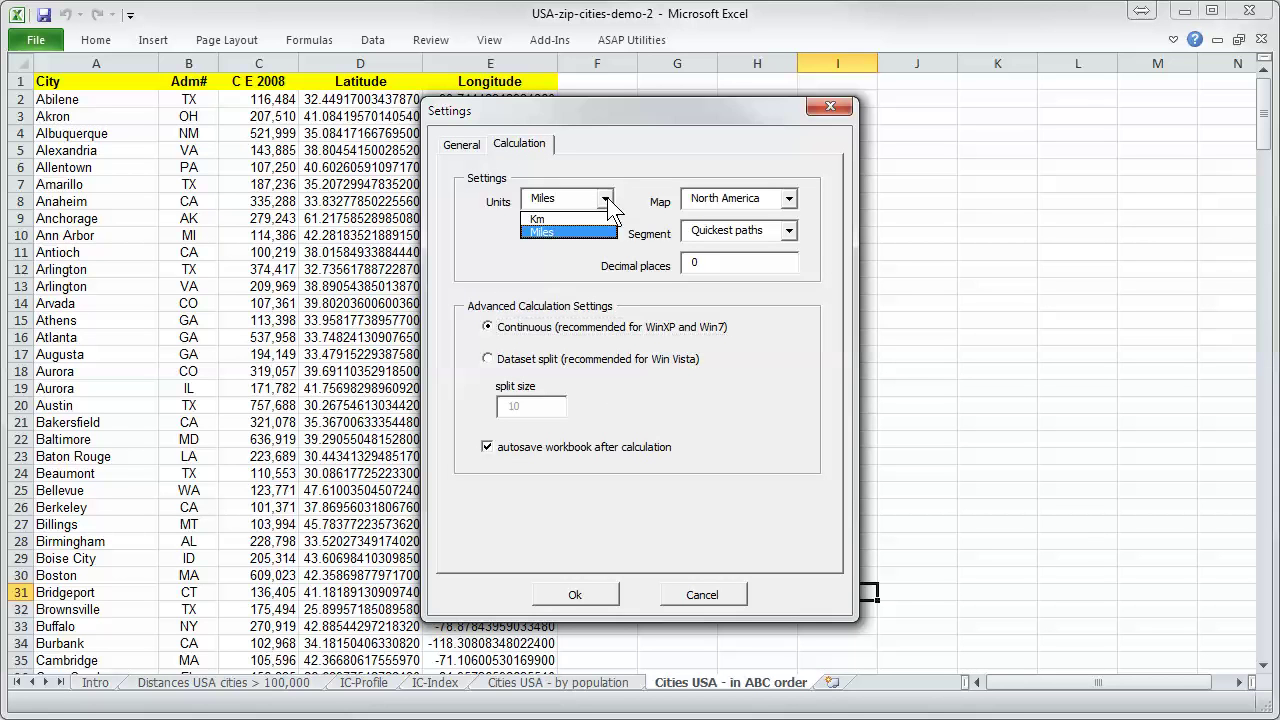
pyautogui.click(607, 201)
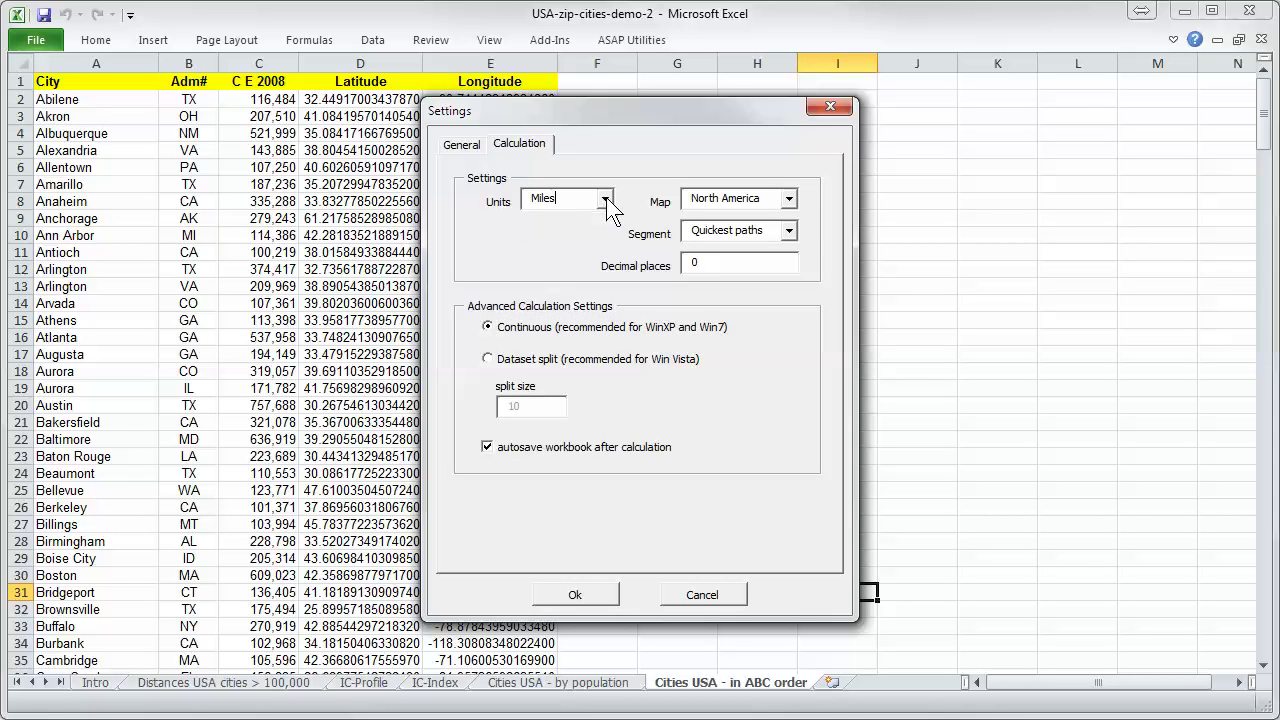
pyautogui.click(790, 231)
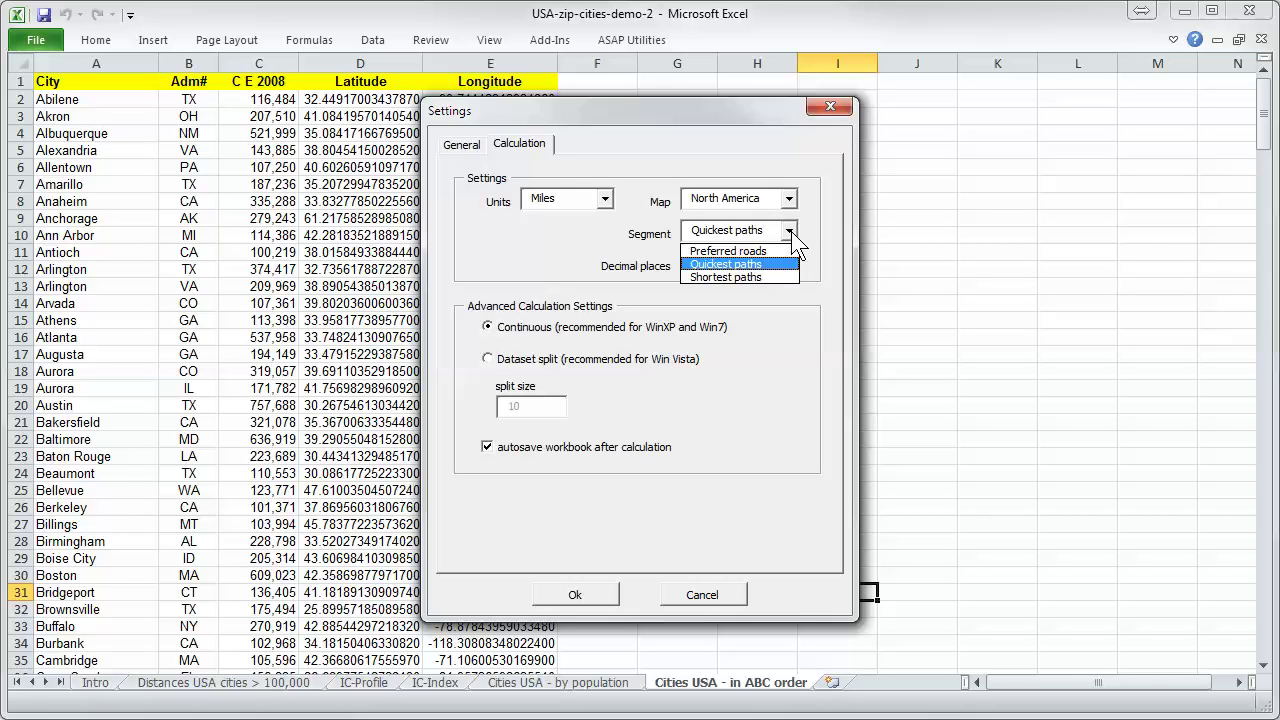
pyautogui.click(761, 264)
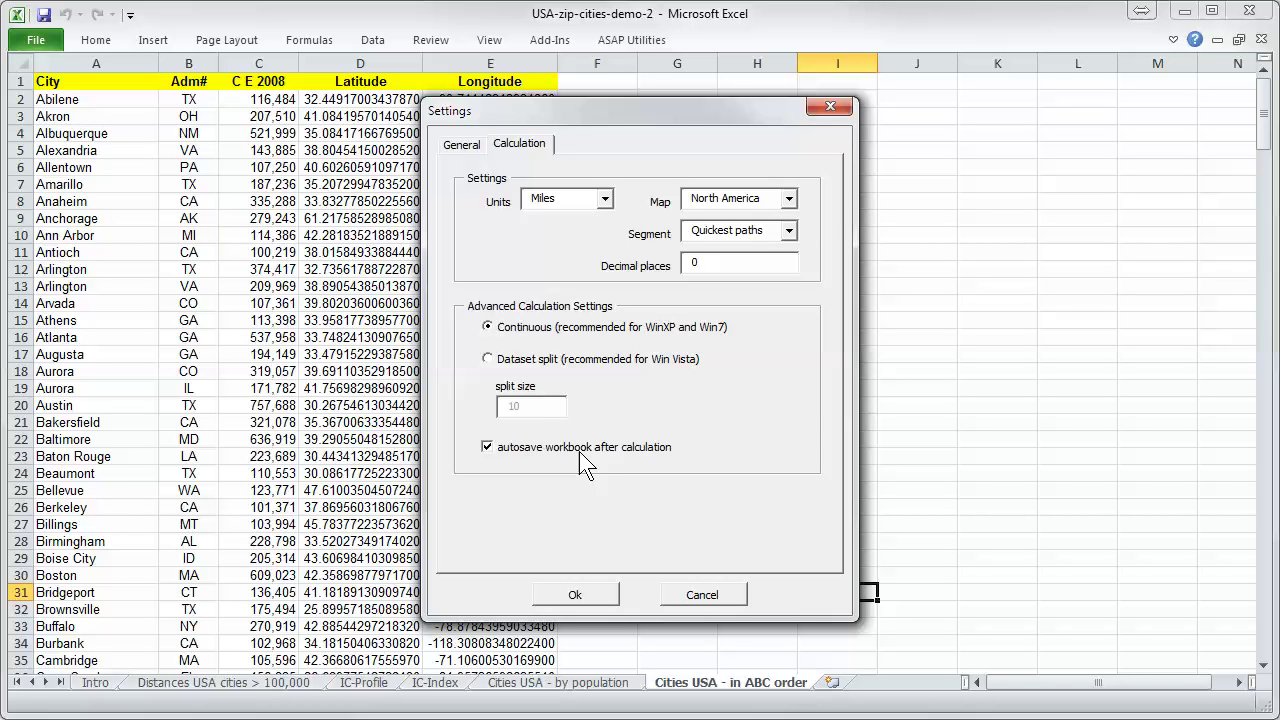
pyautogui.click(580, 594)
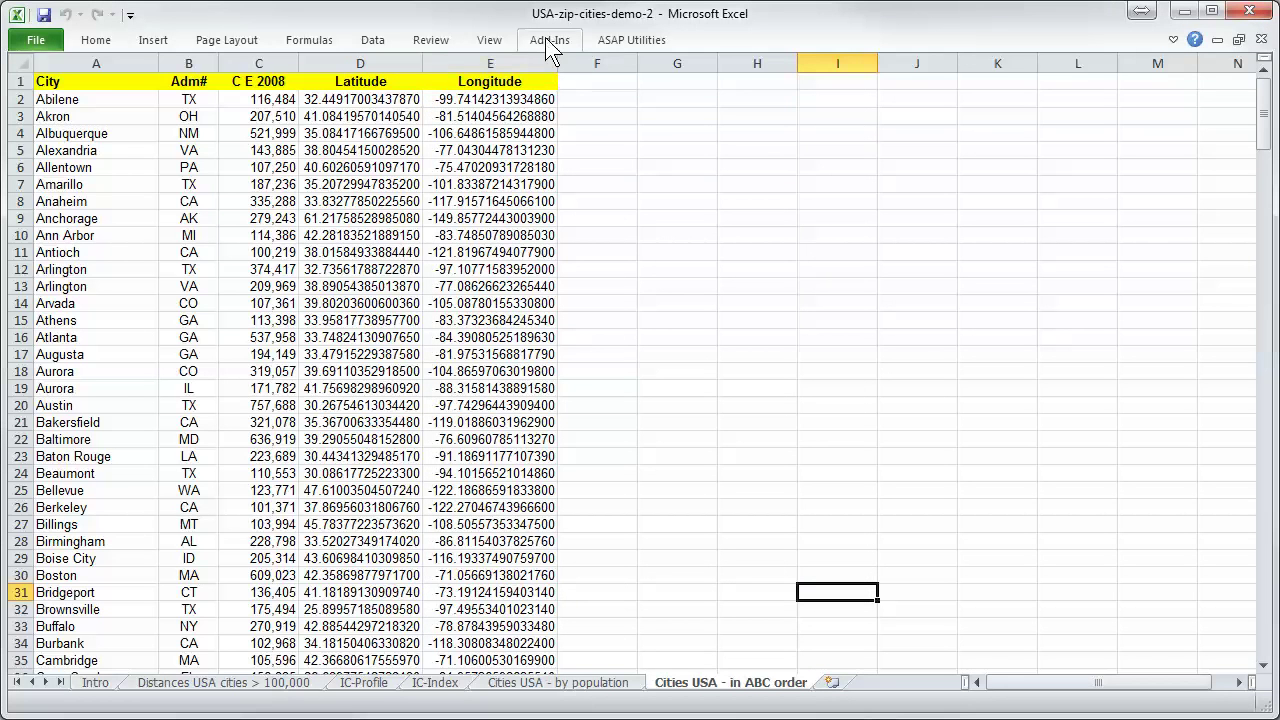
pyautogui.click(545, 38)
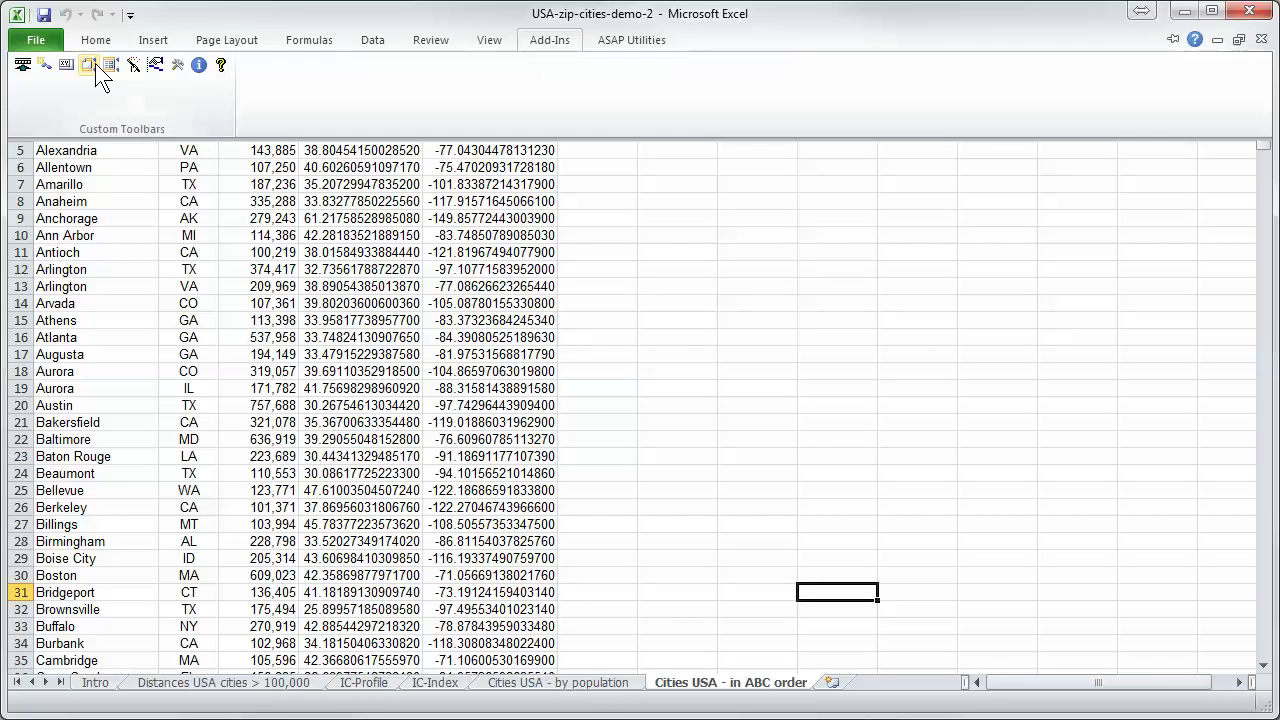
pyautogui.click(155, 65)
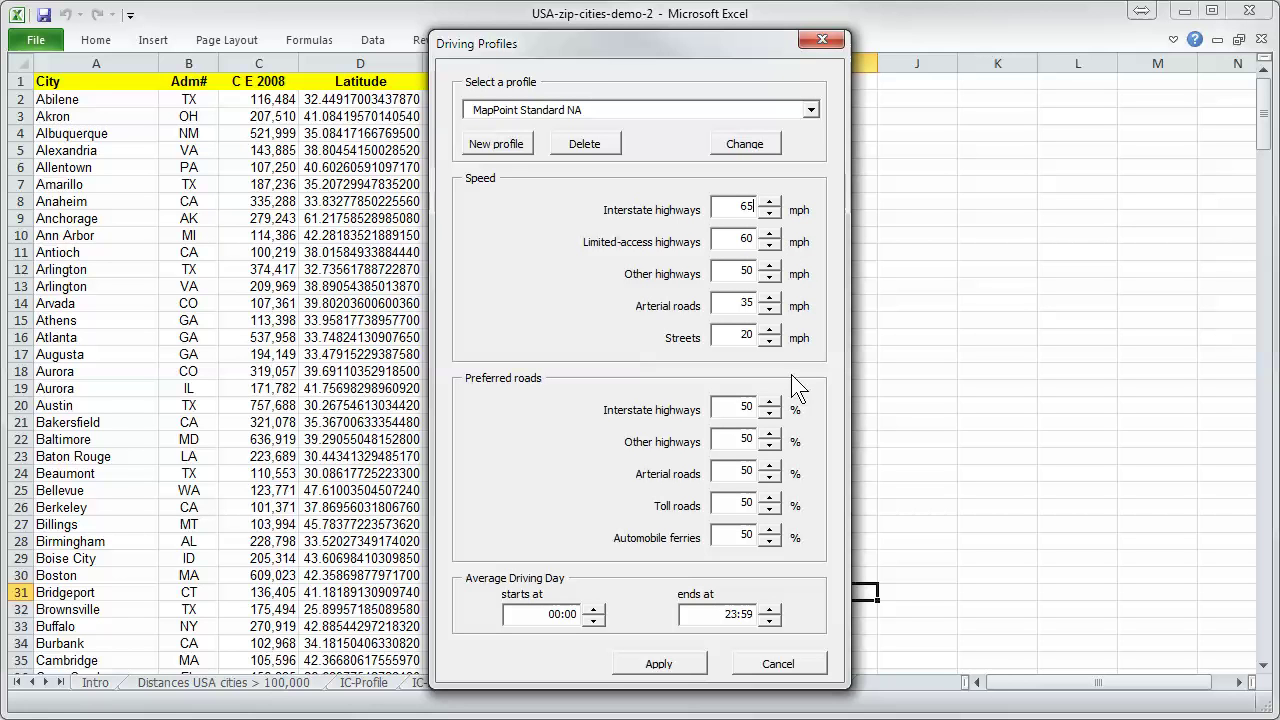
pyautogui.click(664, 665)
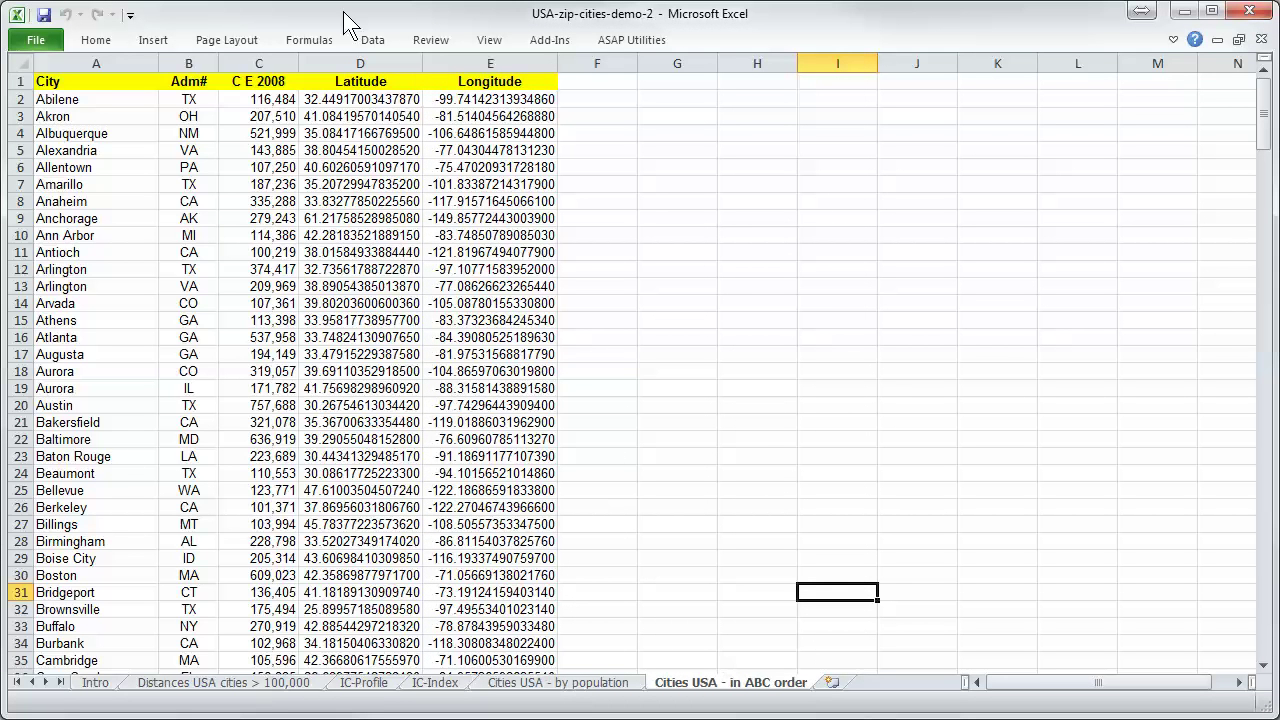
pyautogui.click(554, 42)
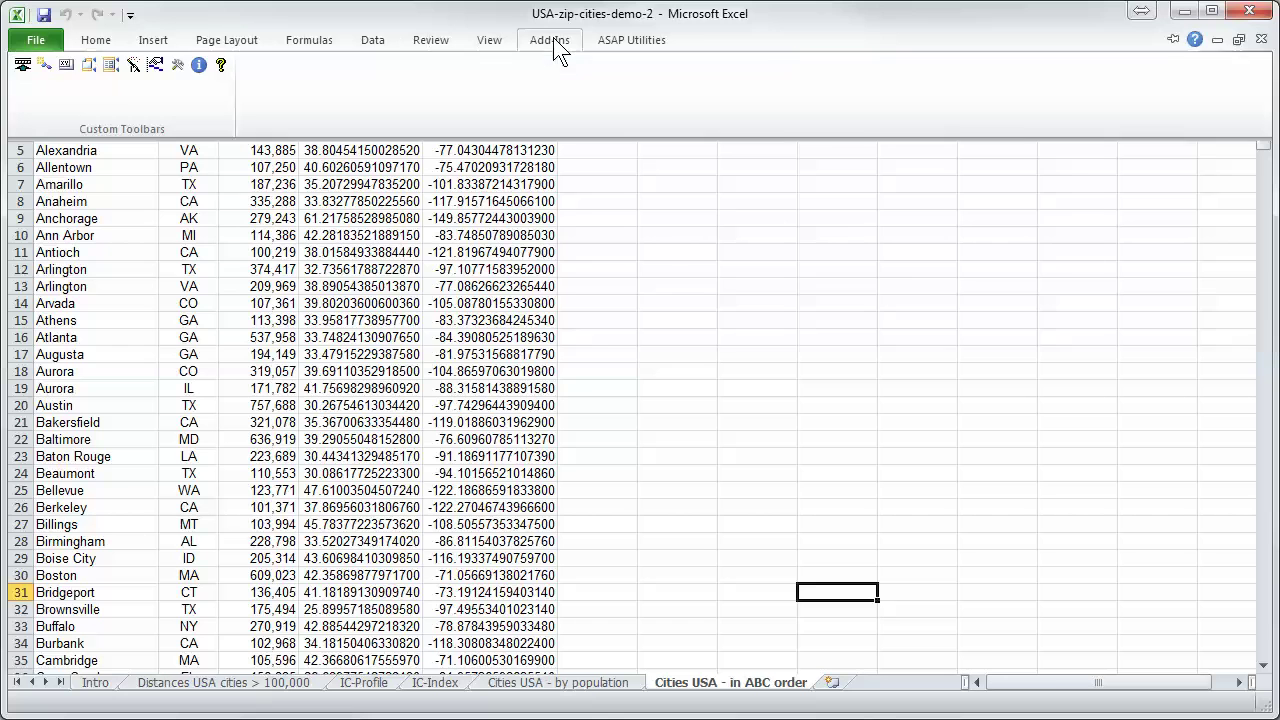
pyautogui.click(22, 64)
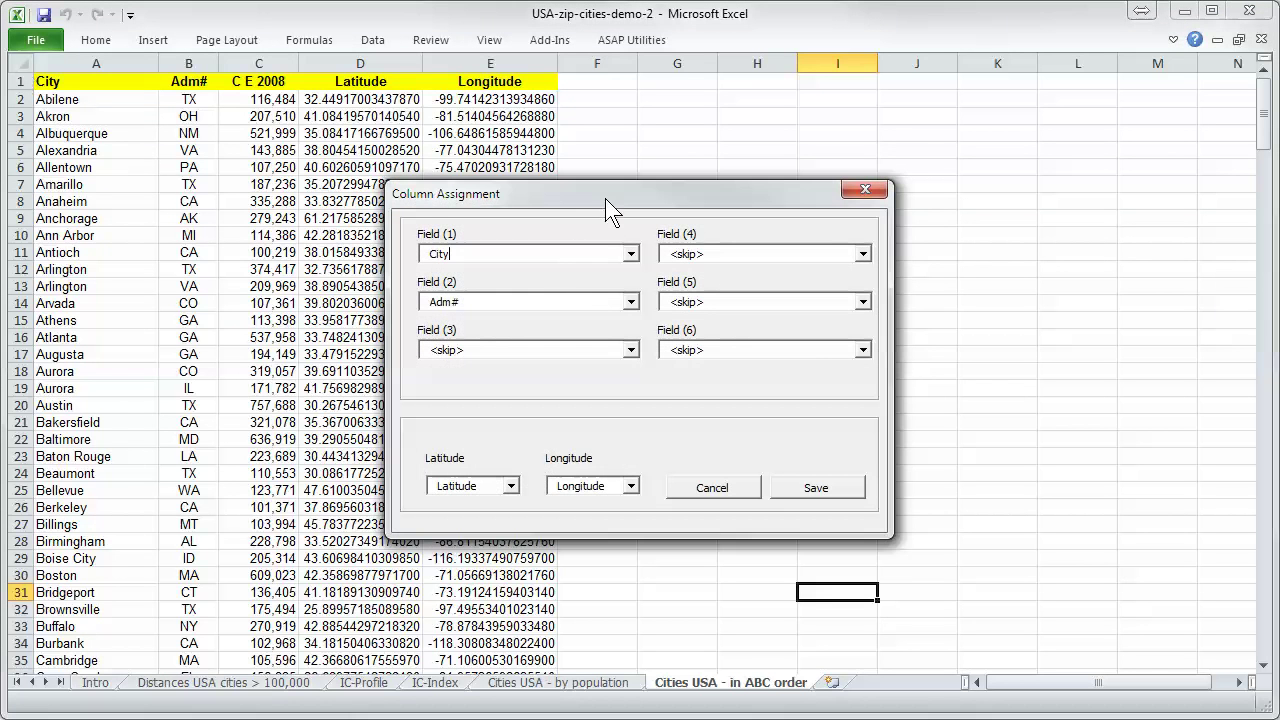
pyautogui.moveTo(607, 197); pyautogui.dragTo(648, 143)
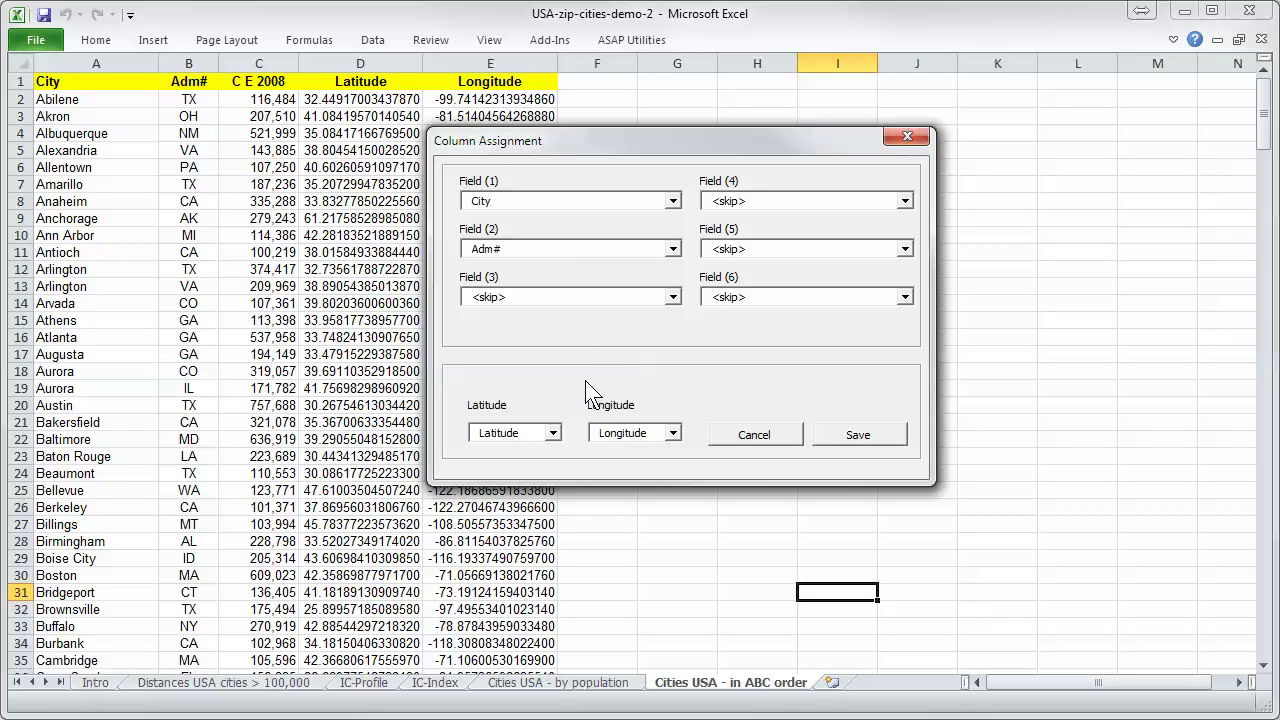
pyautogui.click(860, 435)
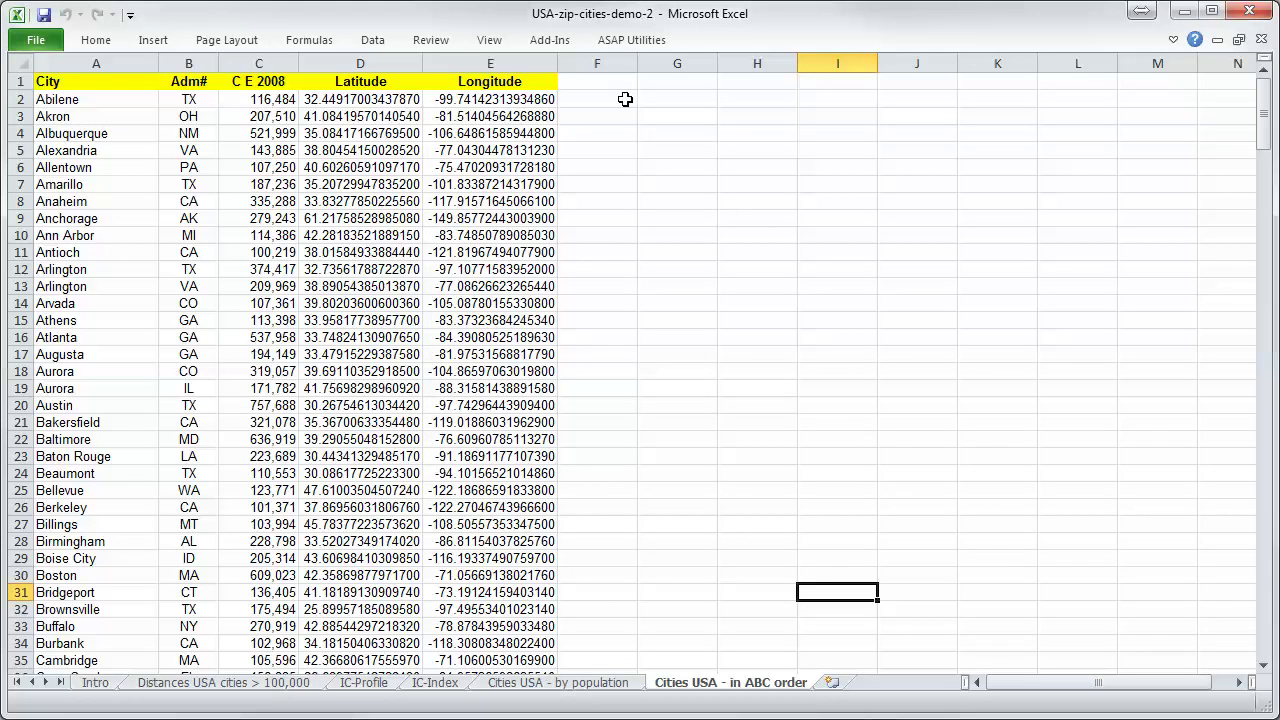
# Start a cross-table from 'Cities USA - in ABC order' titled 'x-table US'
pyautogui.click(547, 38)
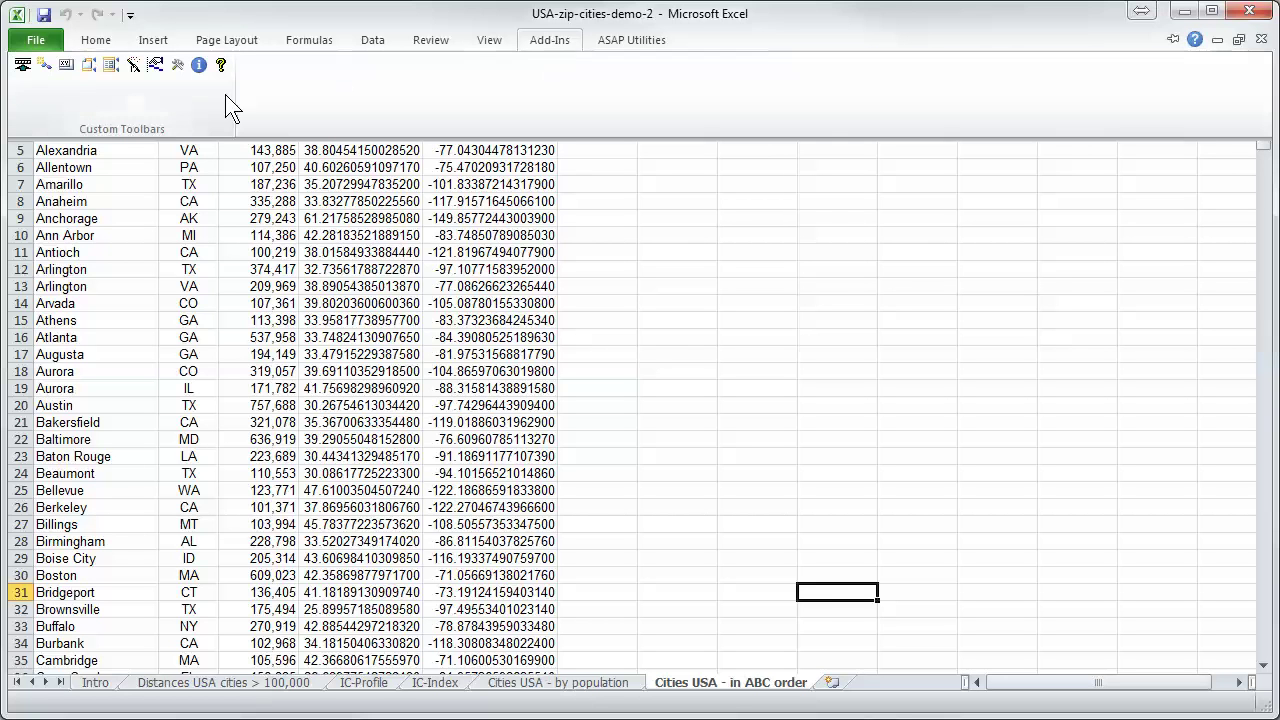
pyautogui.click(44, 64)
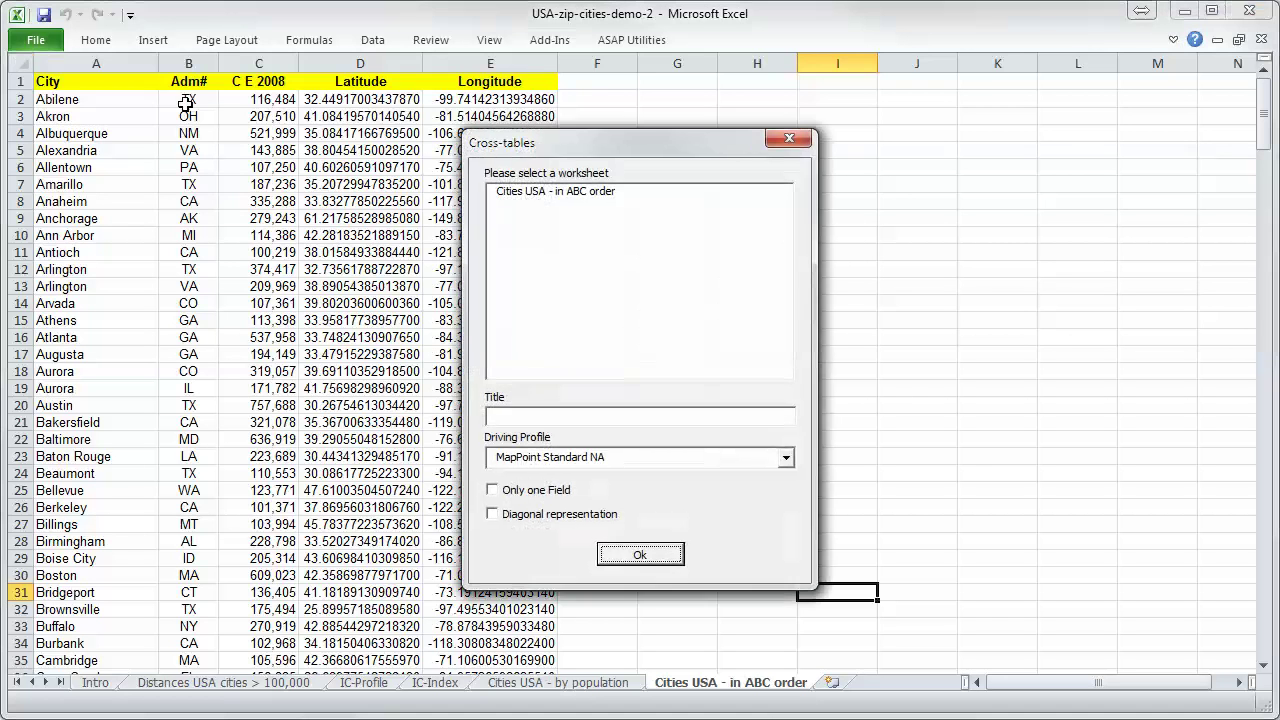
pyautogui.moveTo(597, 132)
pyautogui.mouseDown()
pyautogui.moveTo(661, 118)
pyautogui.moveTo(572, 131)
pyautogui.mouseUp()
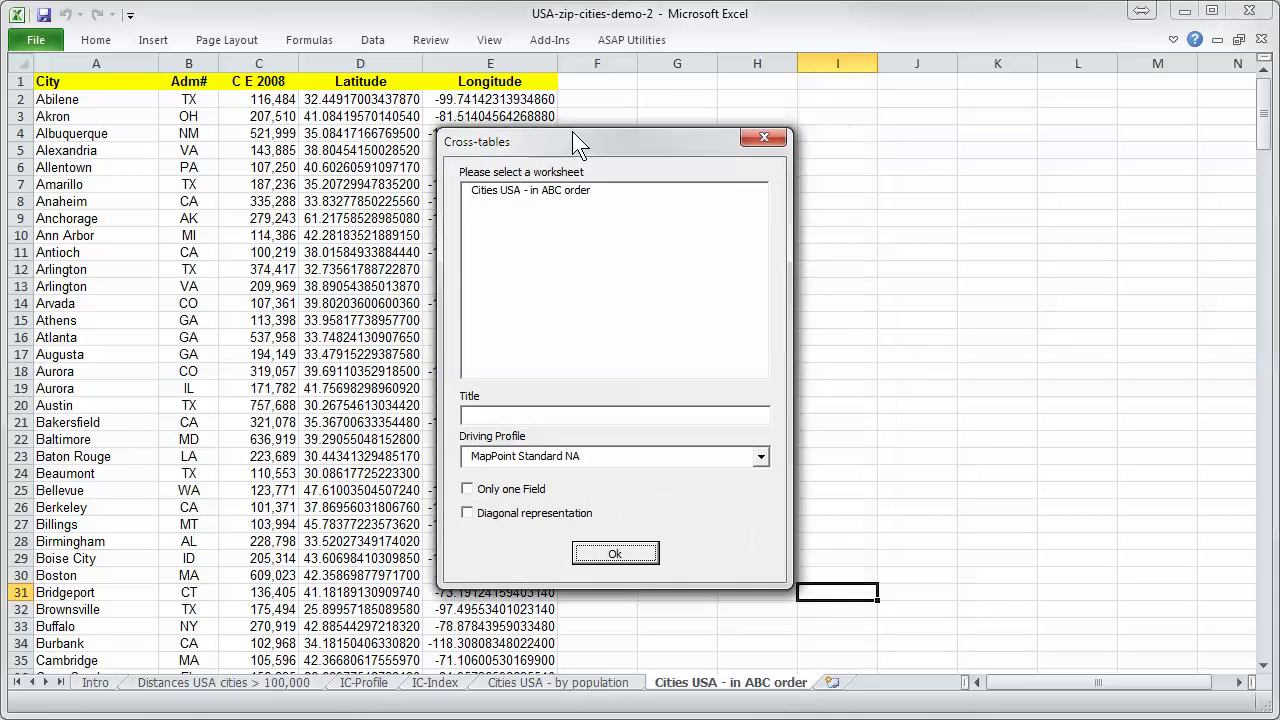
pyautogui.click(524, 192)
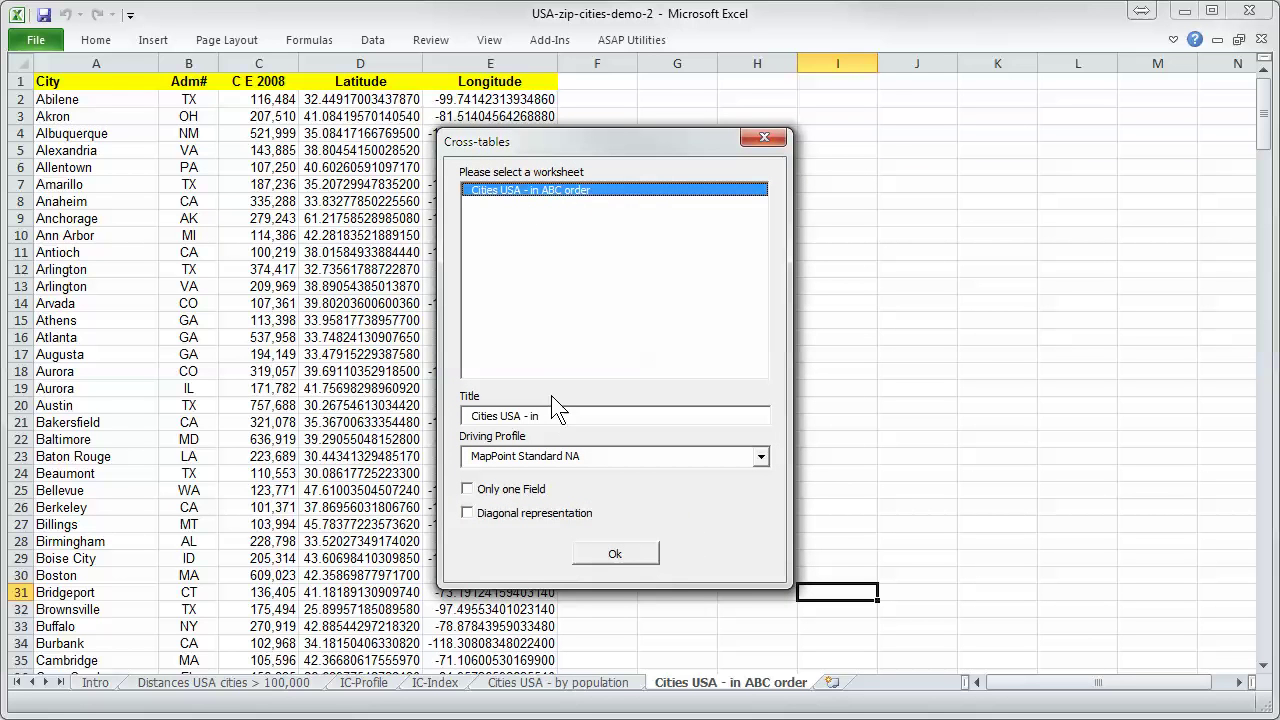
pyautogui.moveTo(552, 412); pyautogui.dragTo(445, 418)
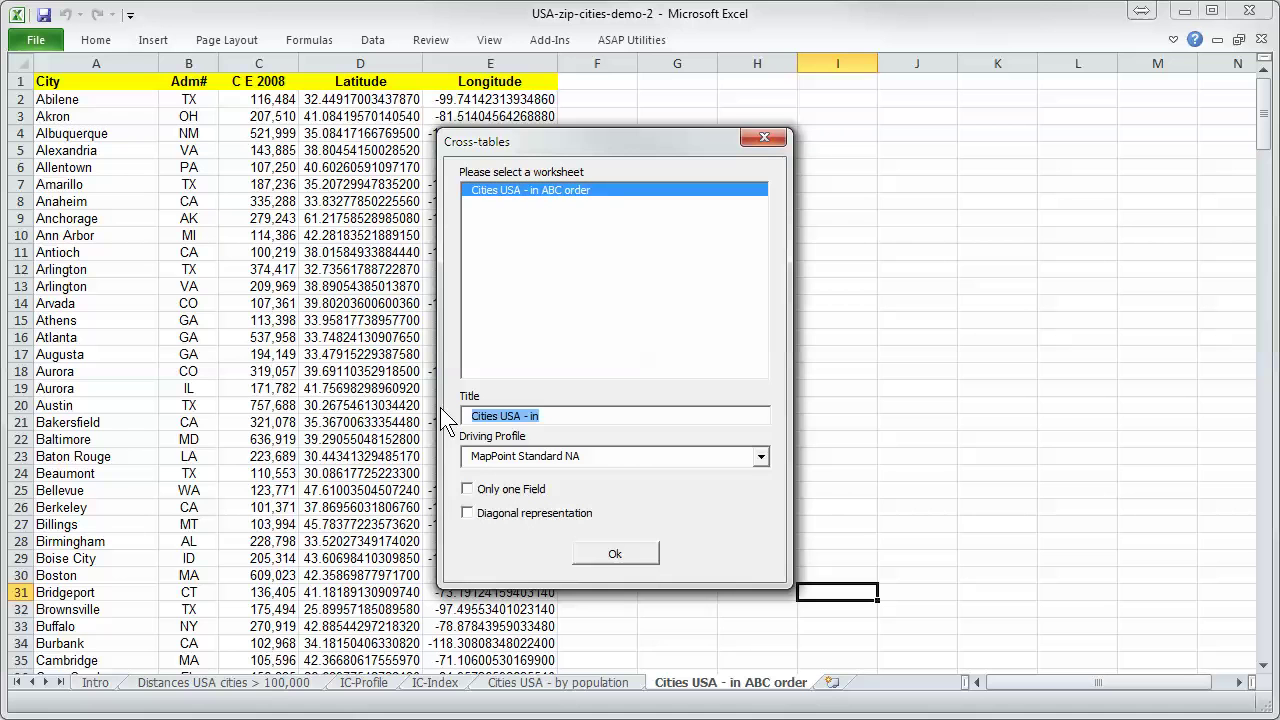
pyautogui.press('Delete')
pyautogui.write('x-')
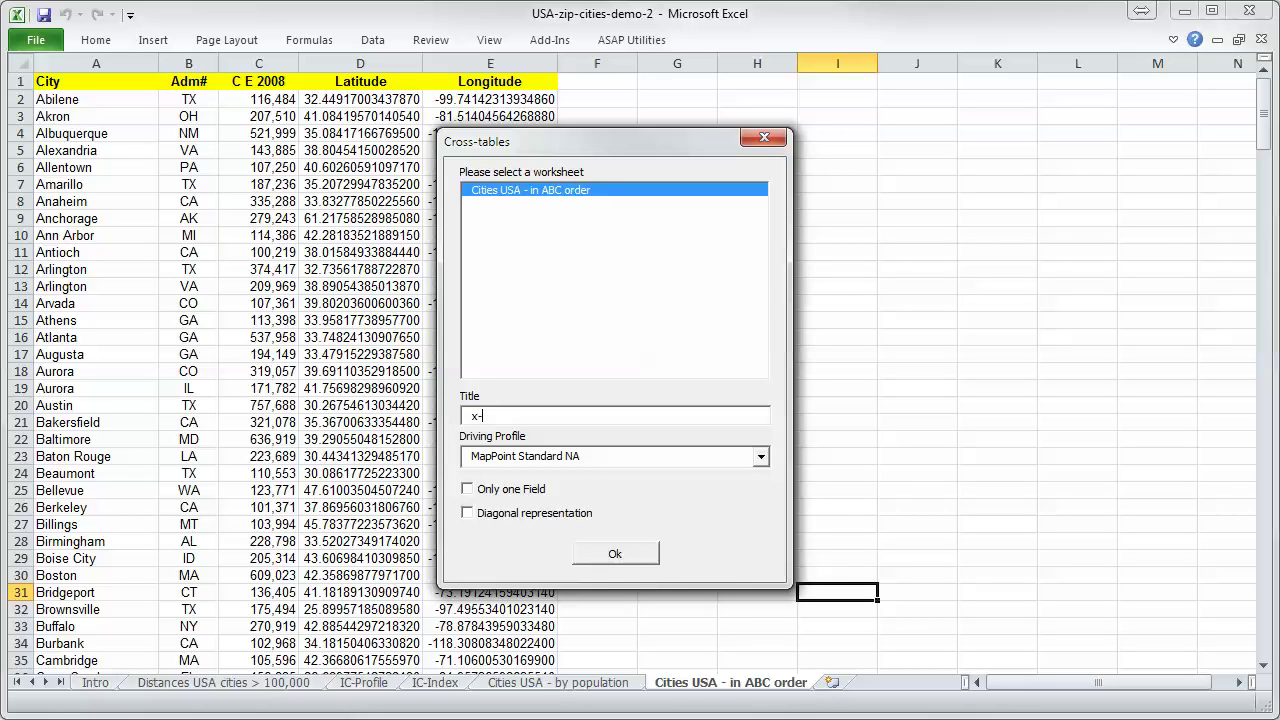
pyautogui.write('table US')
pyautogui.click(624, 551)
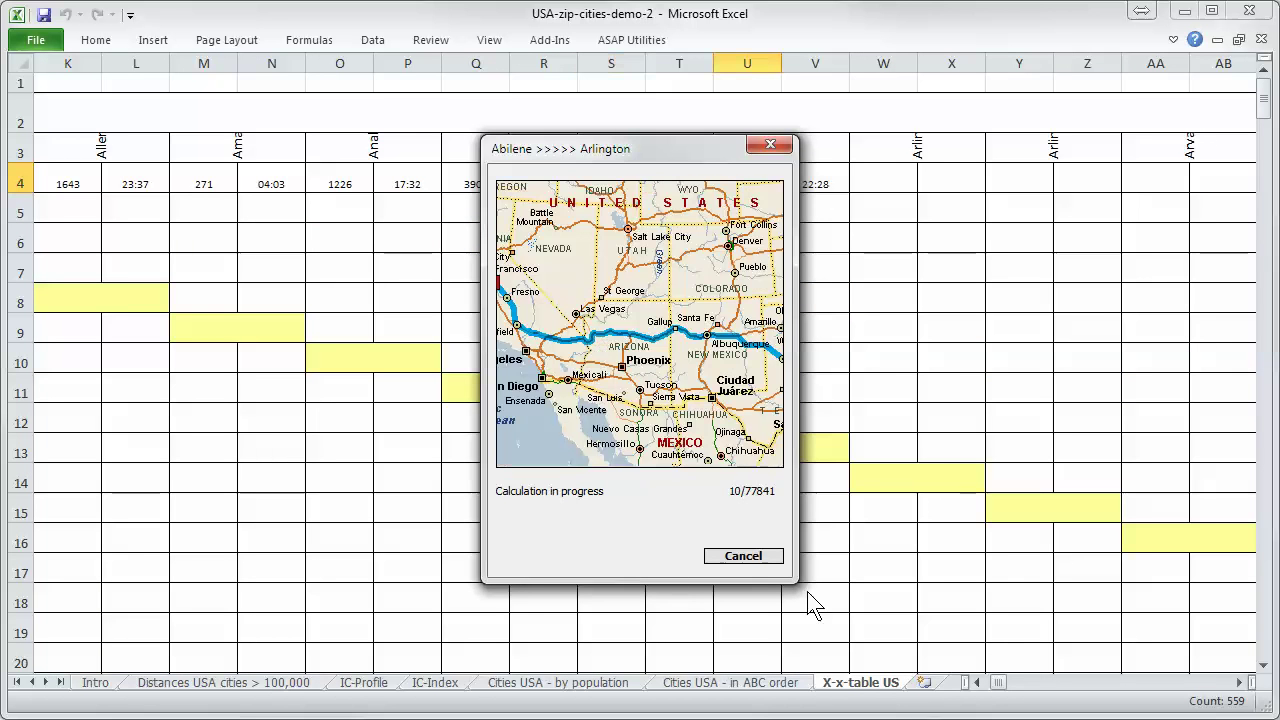
# Cancel the distance calculation at 13 of 77841 and switch to the product web page
pyautogui.click(740, 556)
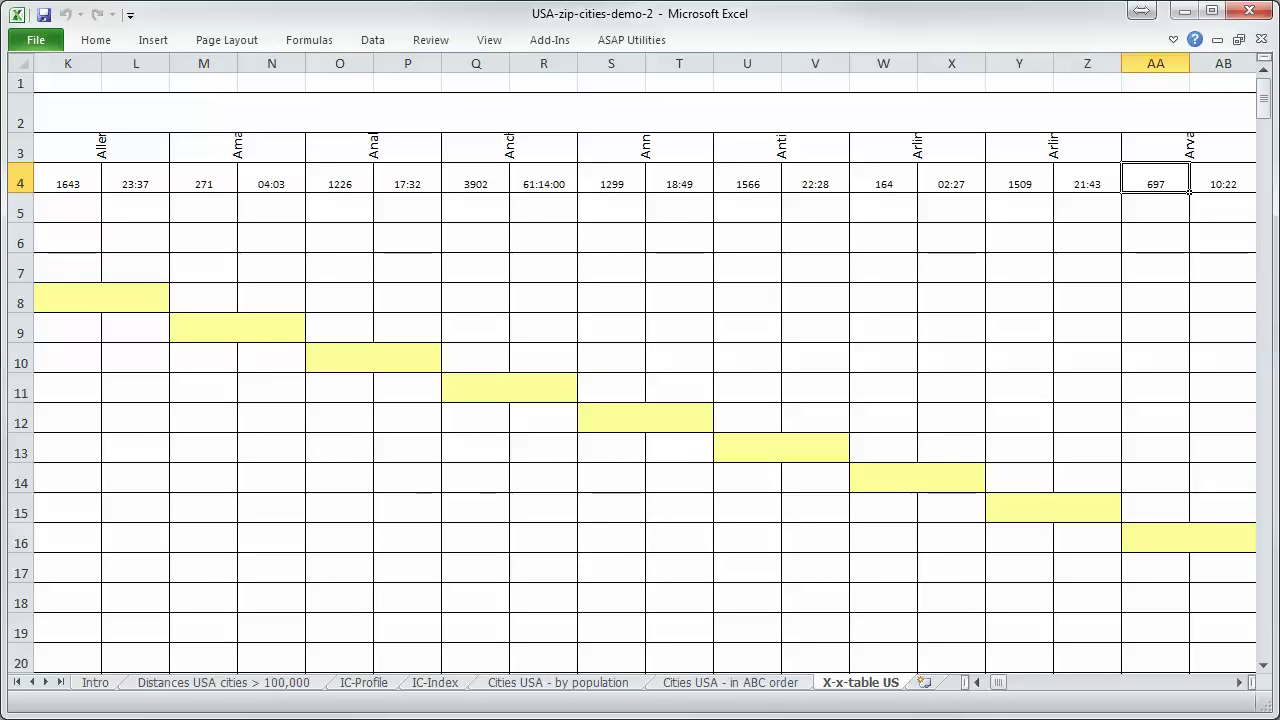
pyautogui.hotkey('alt', 'Tab')
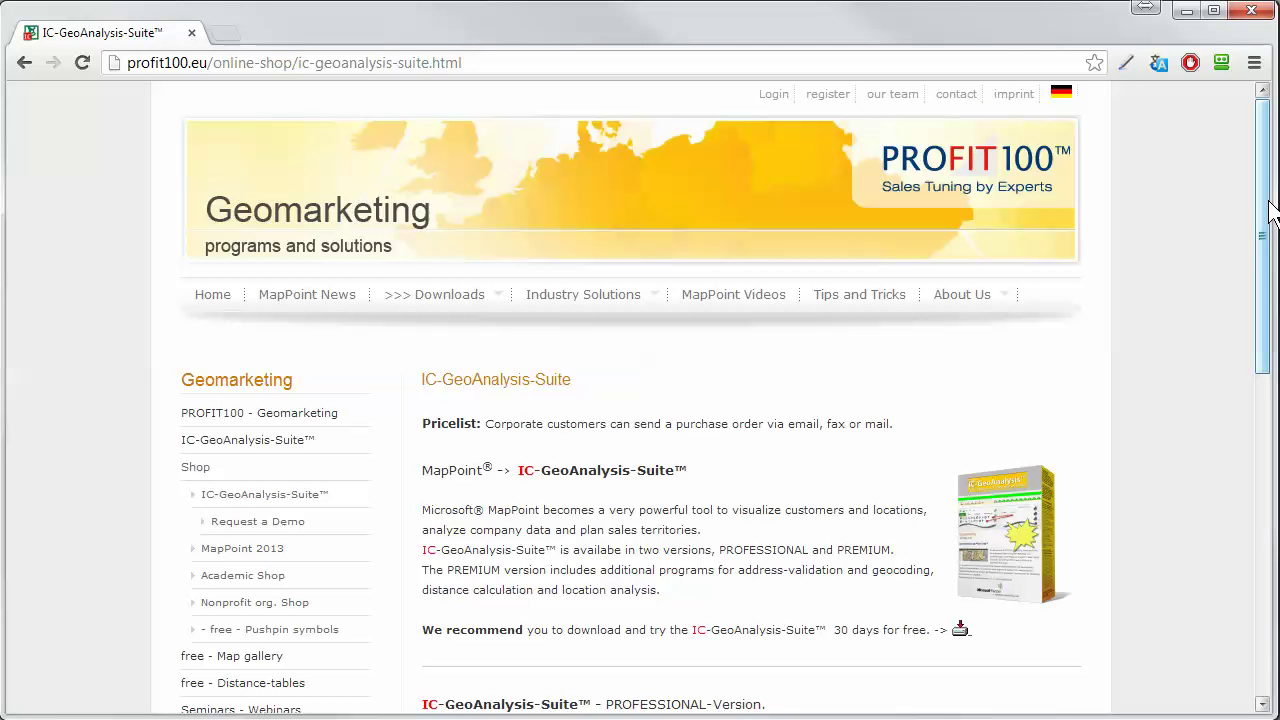
# Check the profit100 IC-DistanceAnalysis prices, then minimise Chrome and open the 'Distances USA cities > 100,000' sheet
pyautogui.moveTo(1266, 213); pyautogui.dragTo(1255, 443)
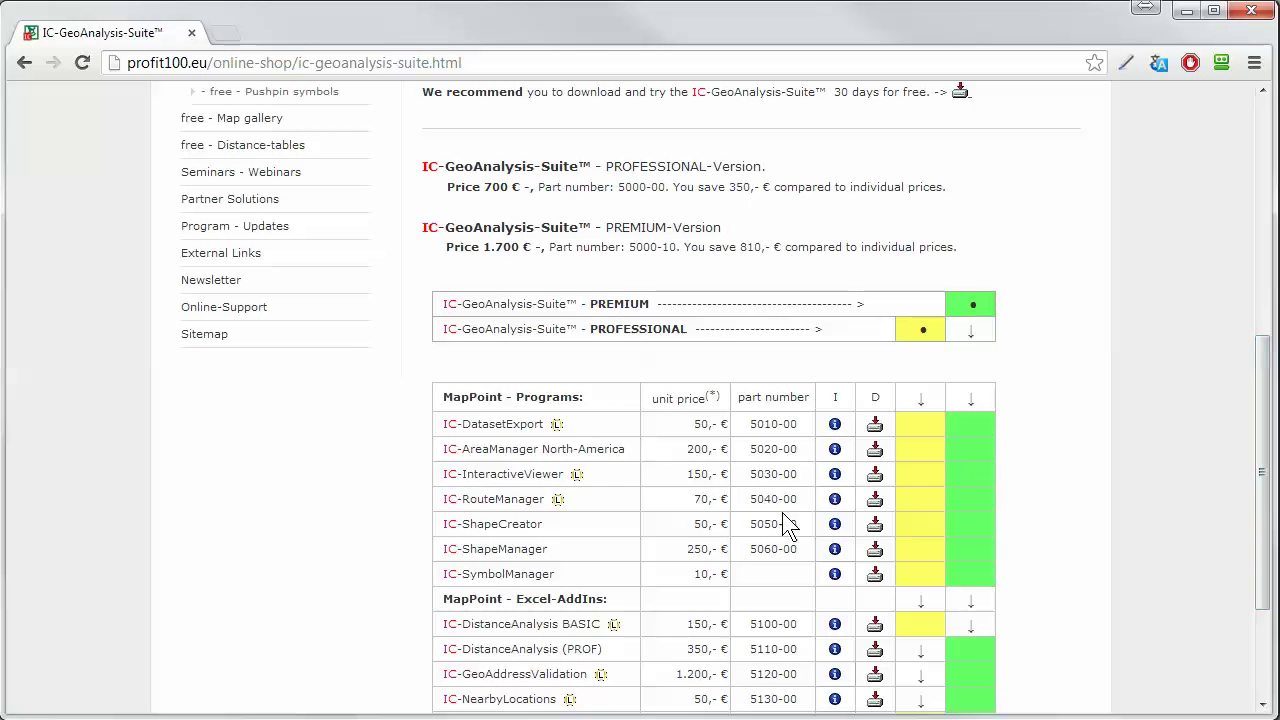
pyautogui.moveTo(570, 500)
pyautogui.moveTo(560, 628)
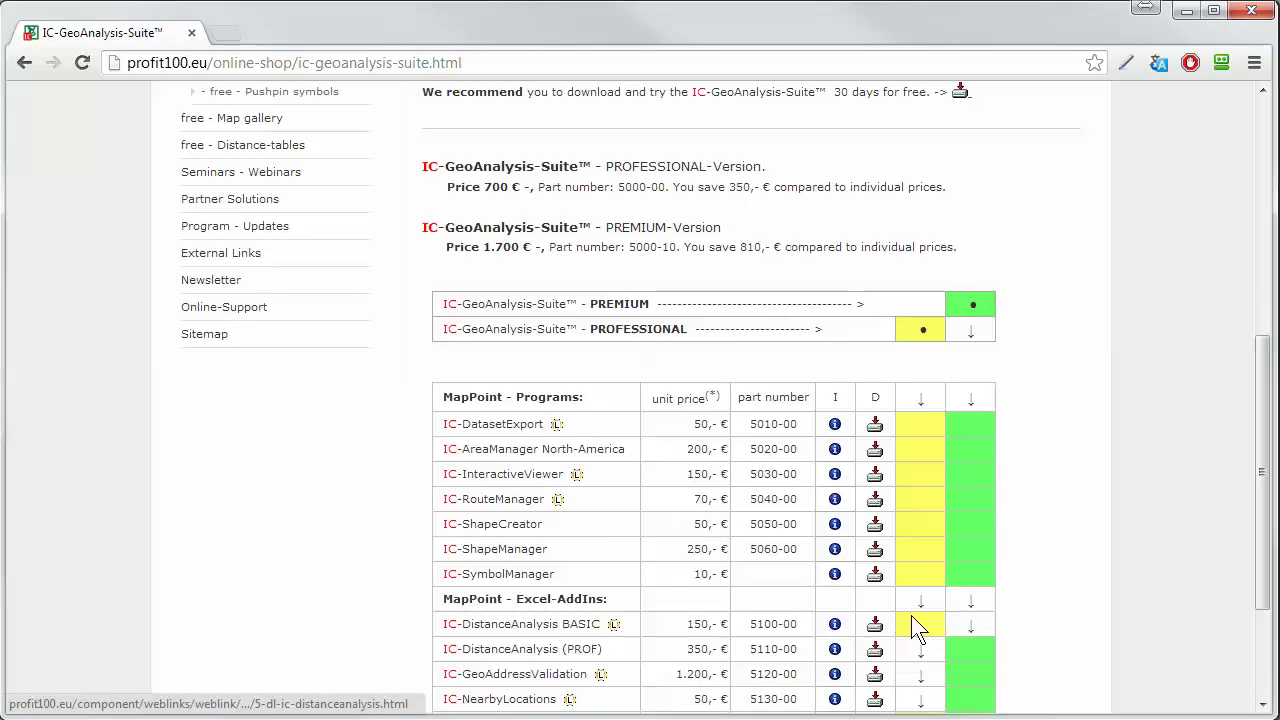
pyautogui.click(1186, 10)
pyautogui.click(237, 685)
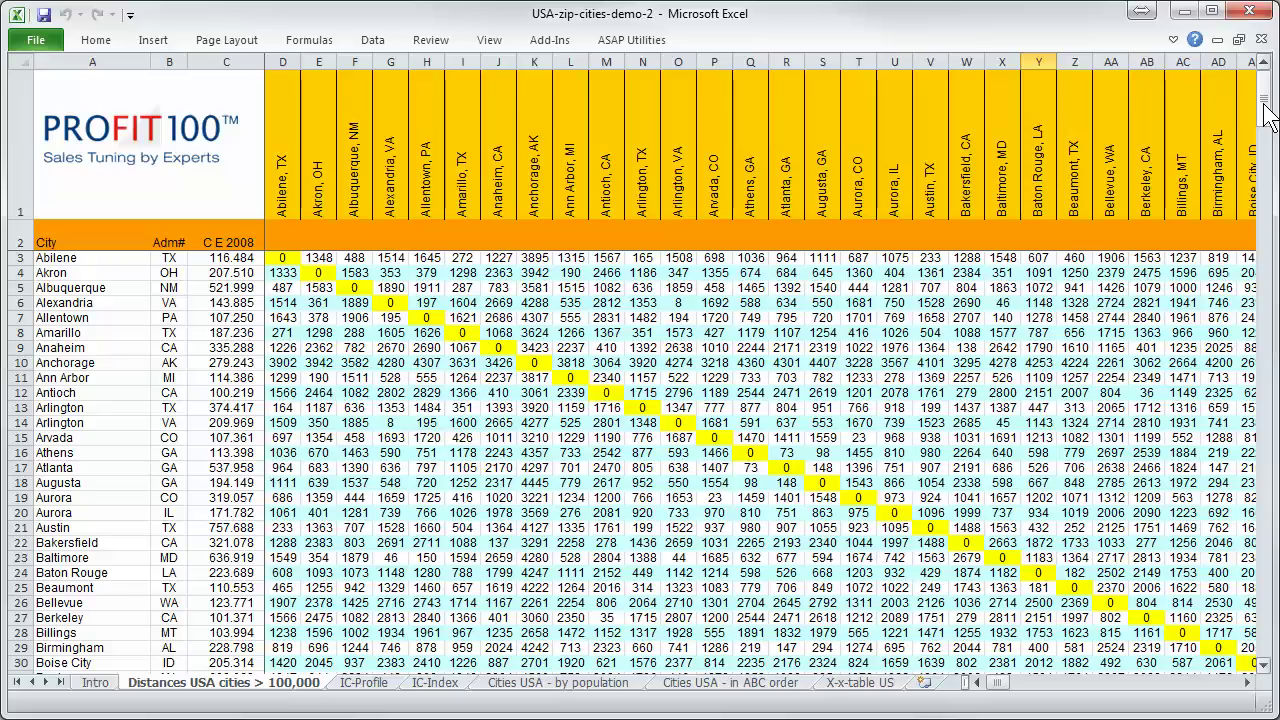
# Browse the matrix right to column IU, select the Arlington, TX to Tempe, AZ distance, and show the add-in toolbar
pyautogui.moveTo(1265, 115)
pyautogui.mouseDown()
pyautogui.moveTo(1260, 658)
pyautogui.moveTo(1262, 100)
pyautogui.mouseUp()
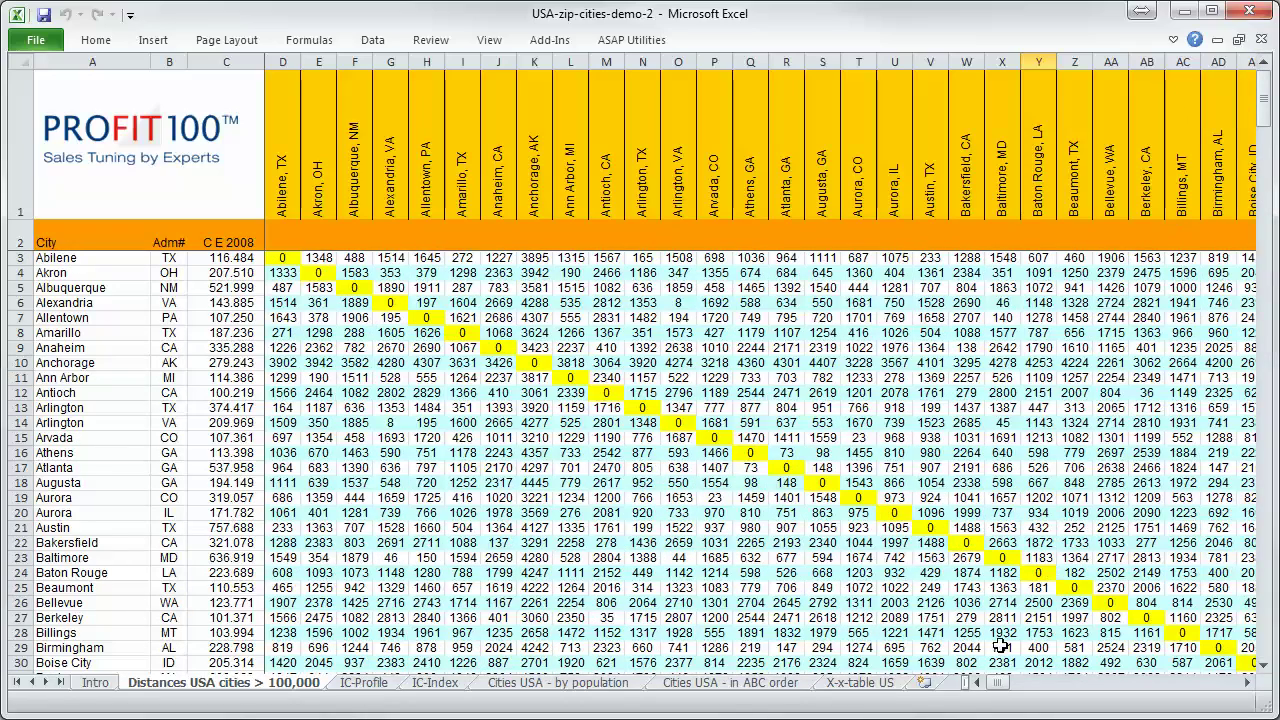
pyautogui.moveTo(1005, 690); pyautogui.dragTo(1240, 690)
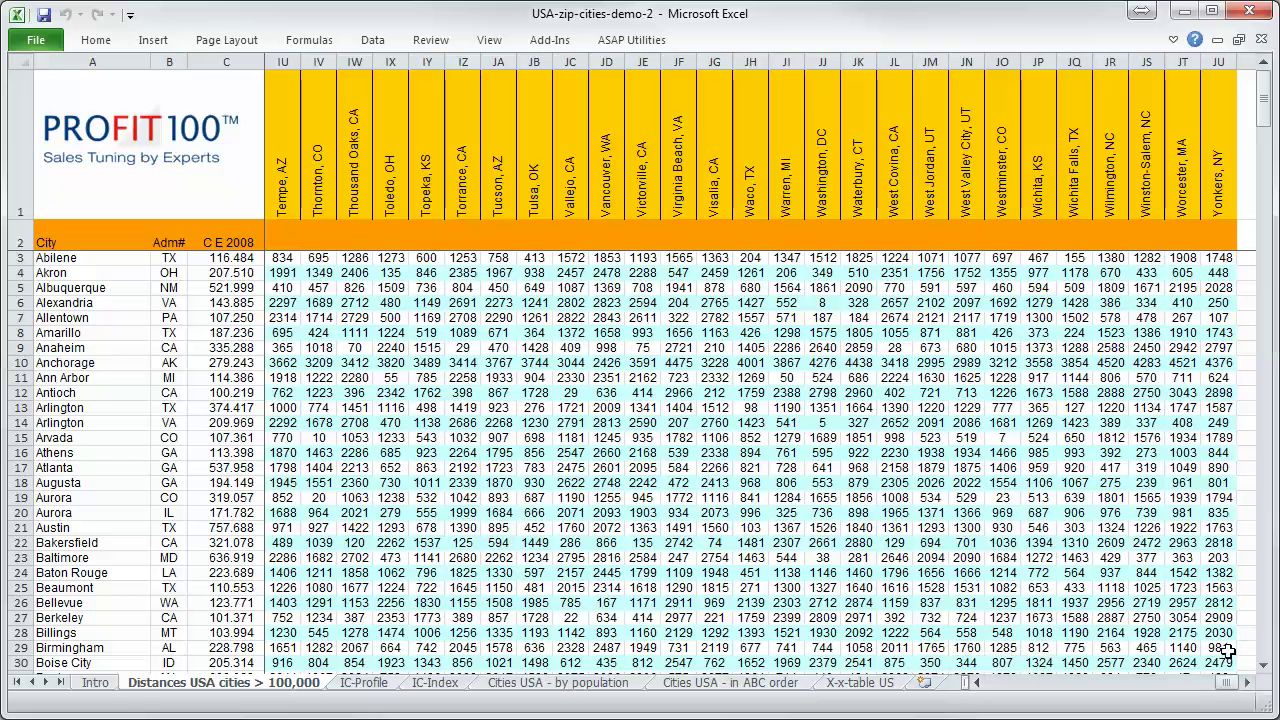
pyautogui.click(286, 409)
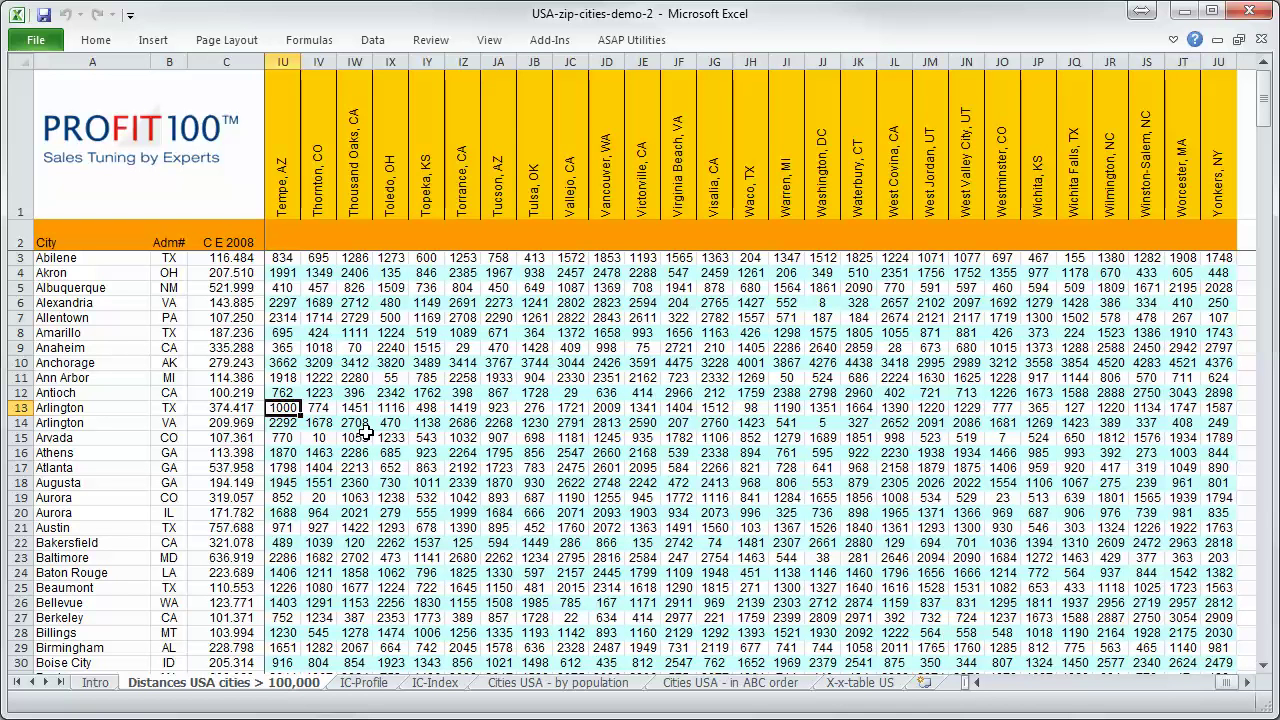
pyautogui.click(561, 45)
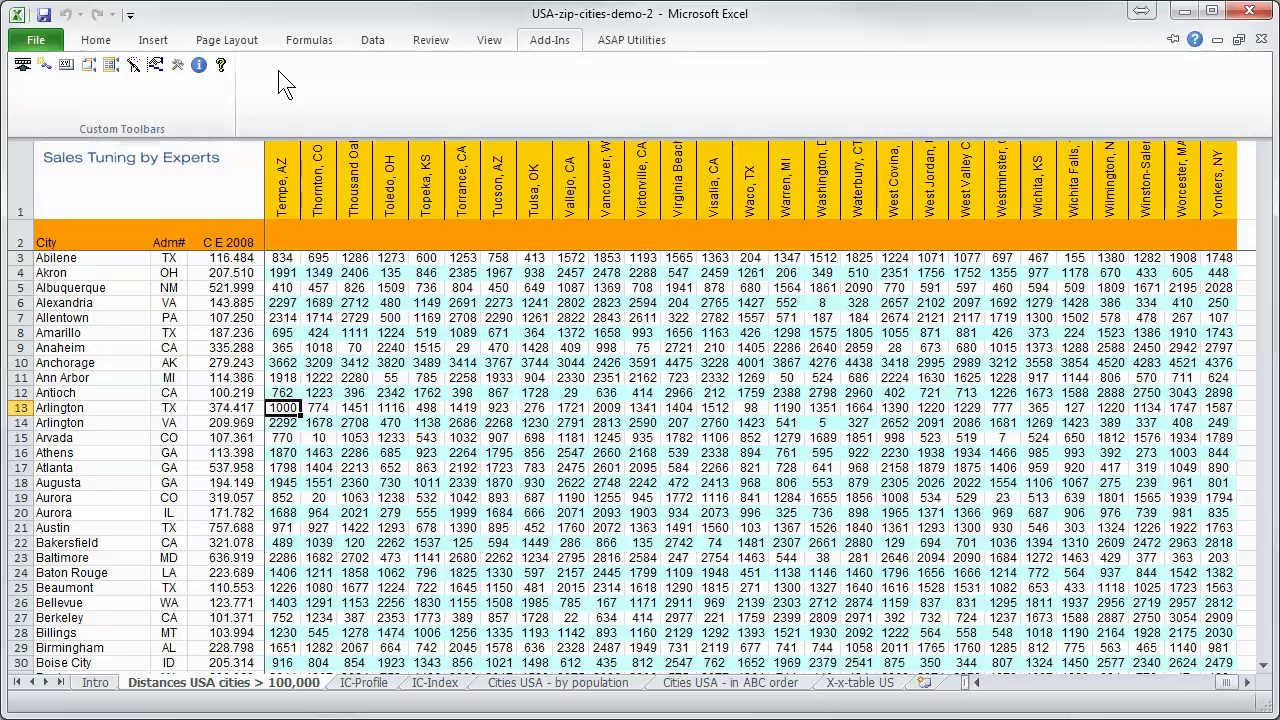
# Open the IC-DistanceAnalysis About box to reach its online order page
pyautogui.click(199, 64)
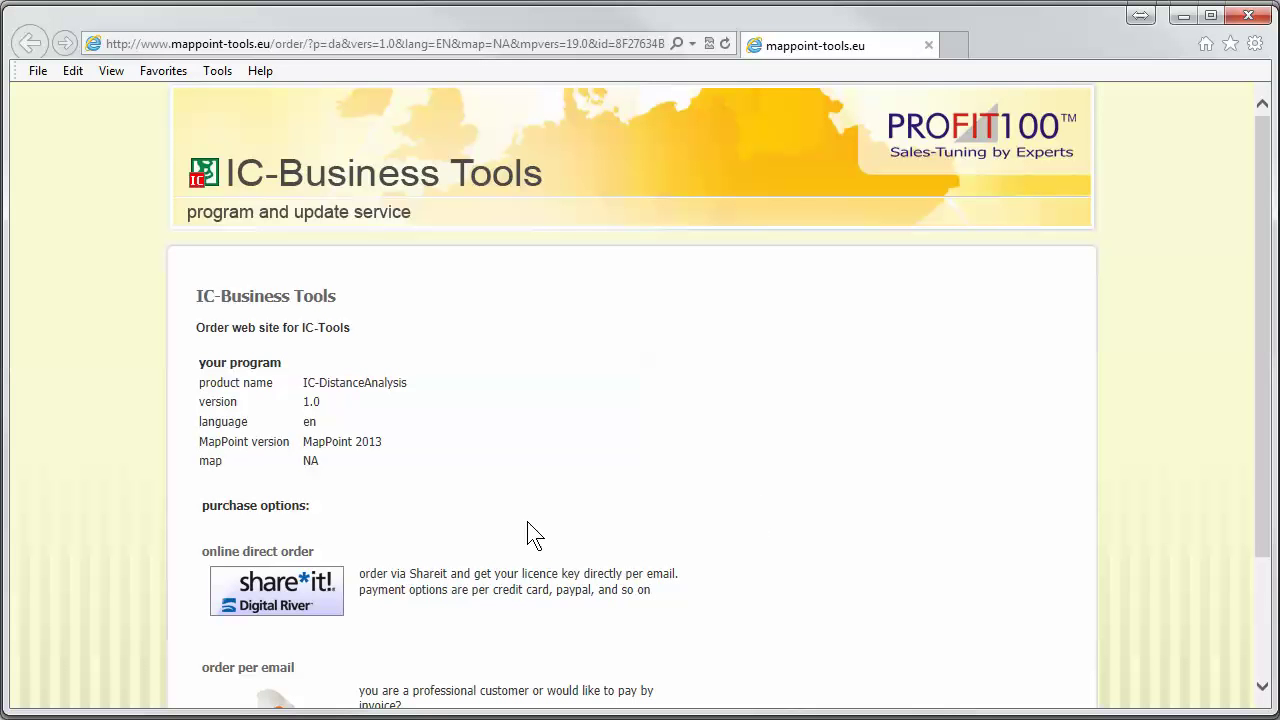
# Open the Shareit order page with prices in US Dollar, then minimise the browser
pyautogui.click(288, 600)
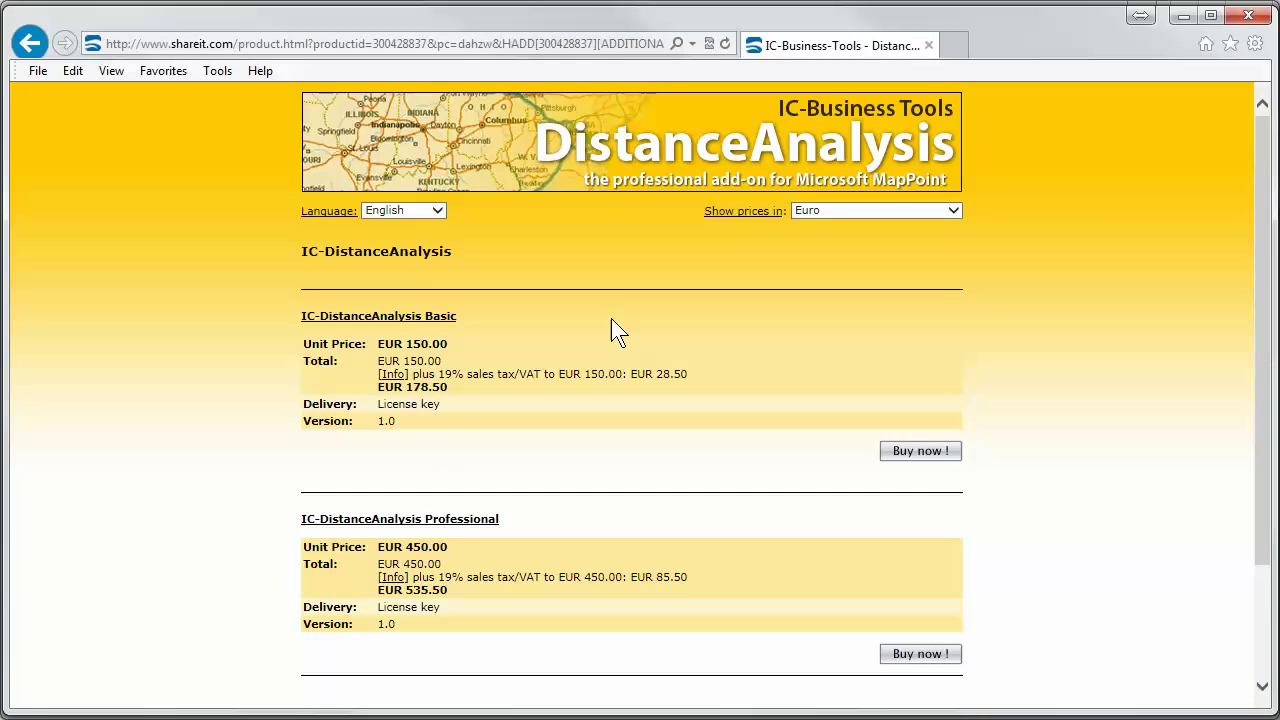
pyautogui.click(952, 213)
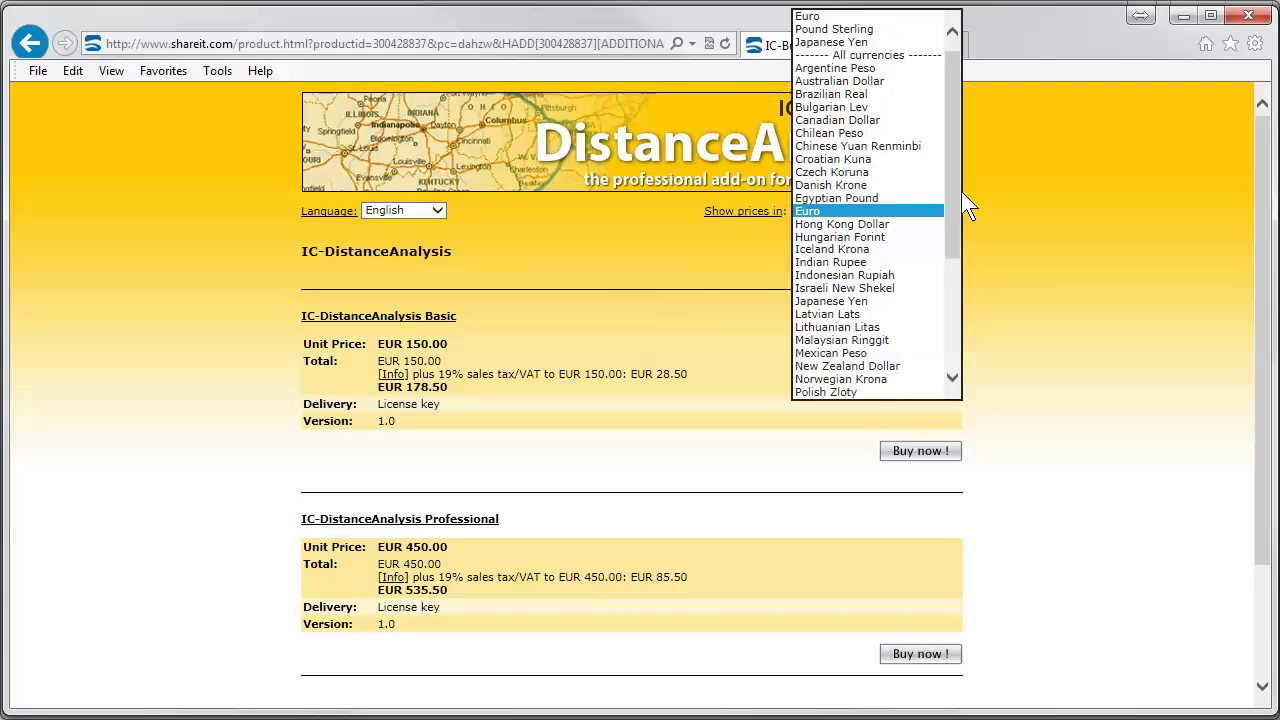
pyautogui.moveTo(959, 196); pyautogui.dragTo(950, 348)
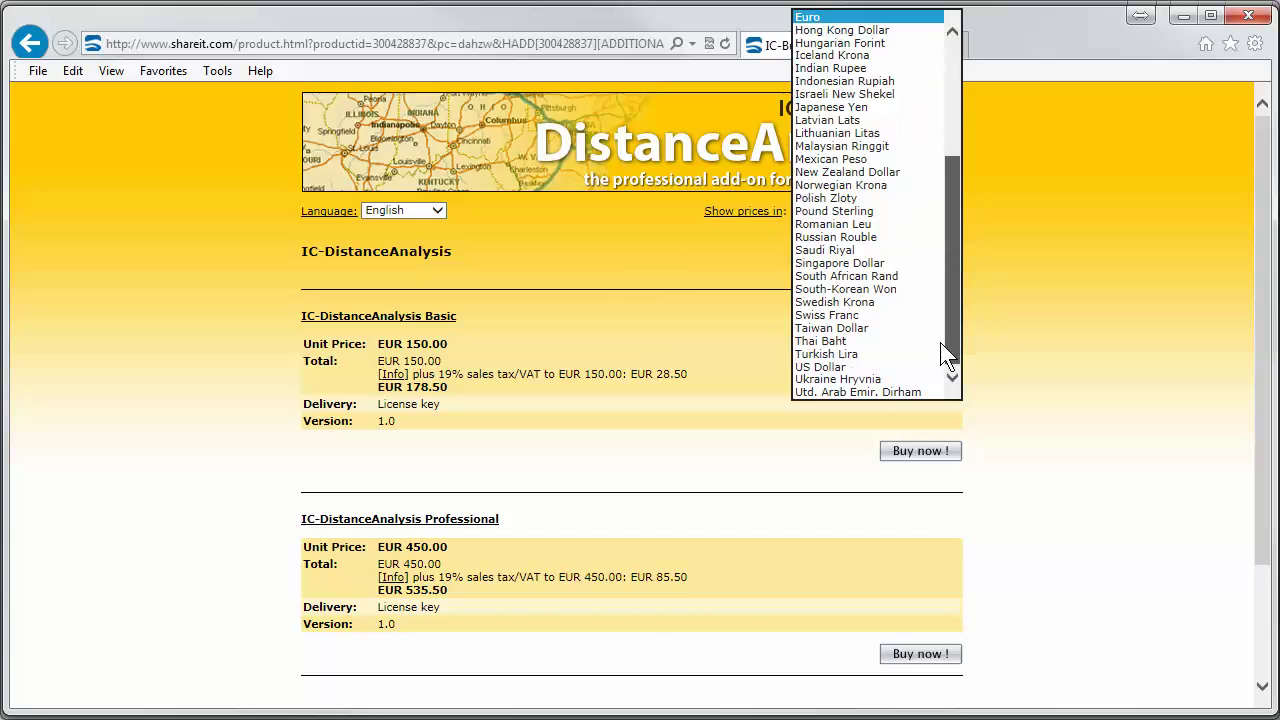
pyautogui.click(844, 366)
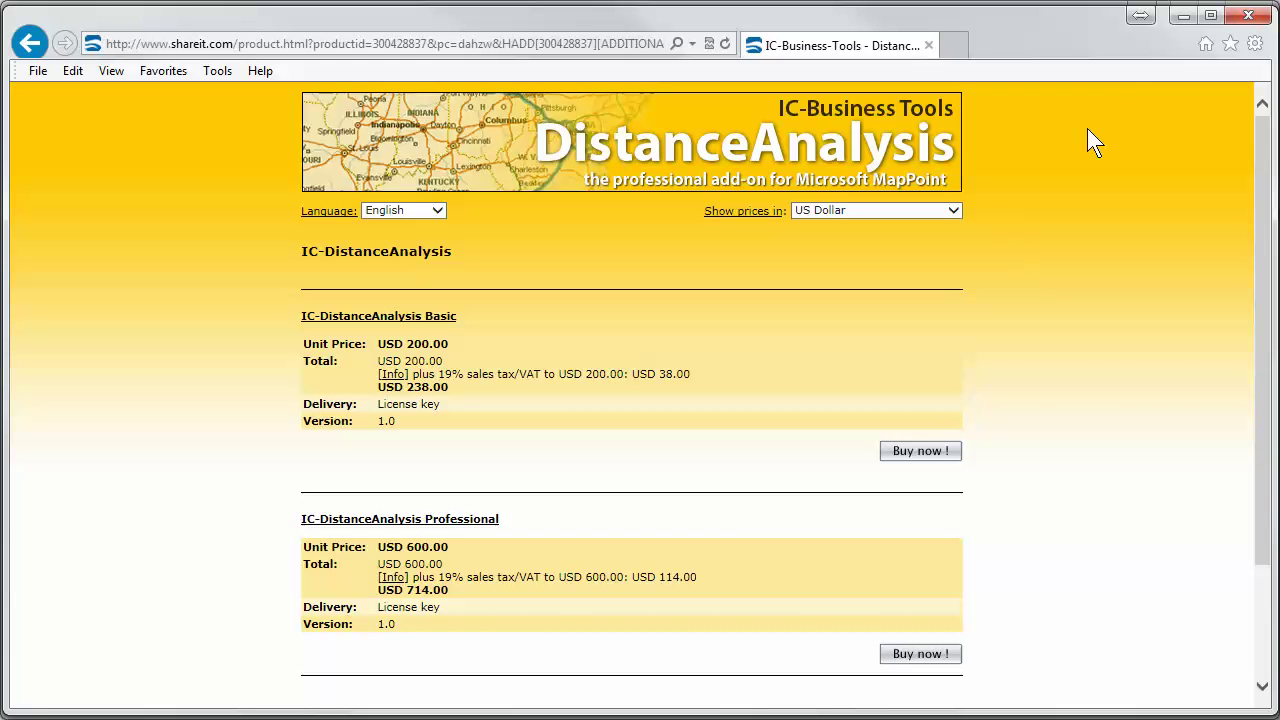
pyautogui.click(1183, 16)
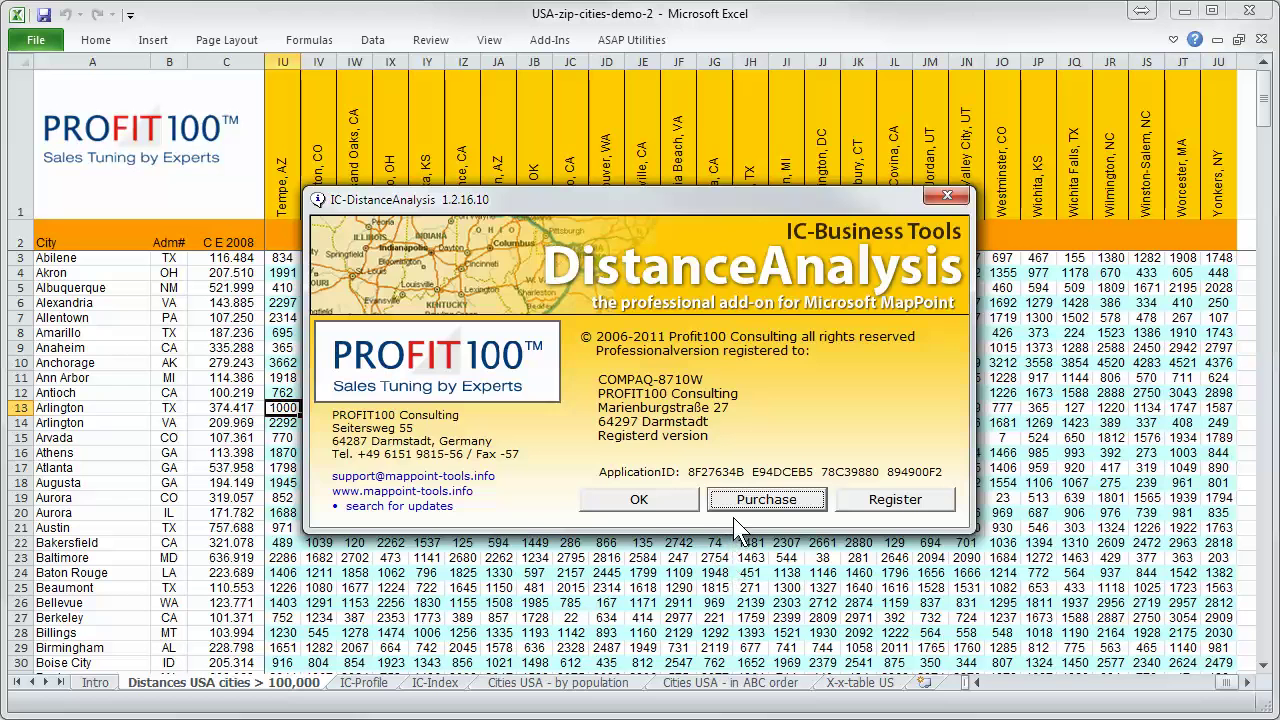
# Close the About dialog with OK and switch to the Intro title sheet
pyautogui.click(645, 500)
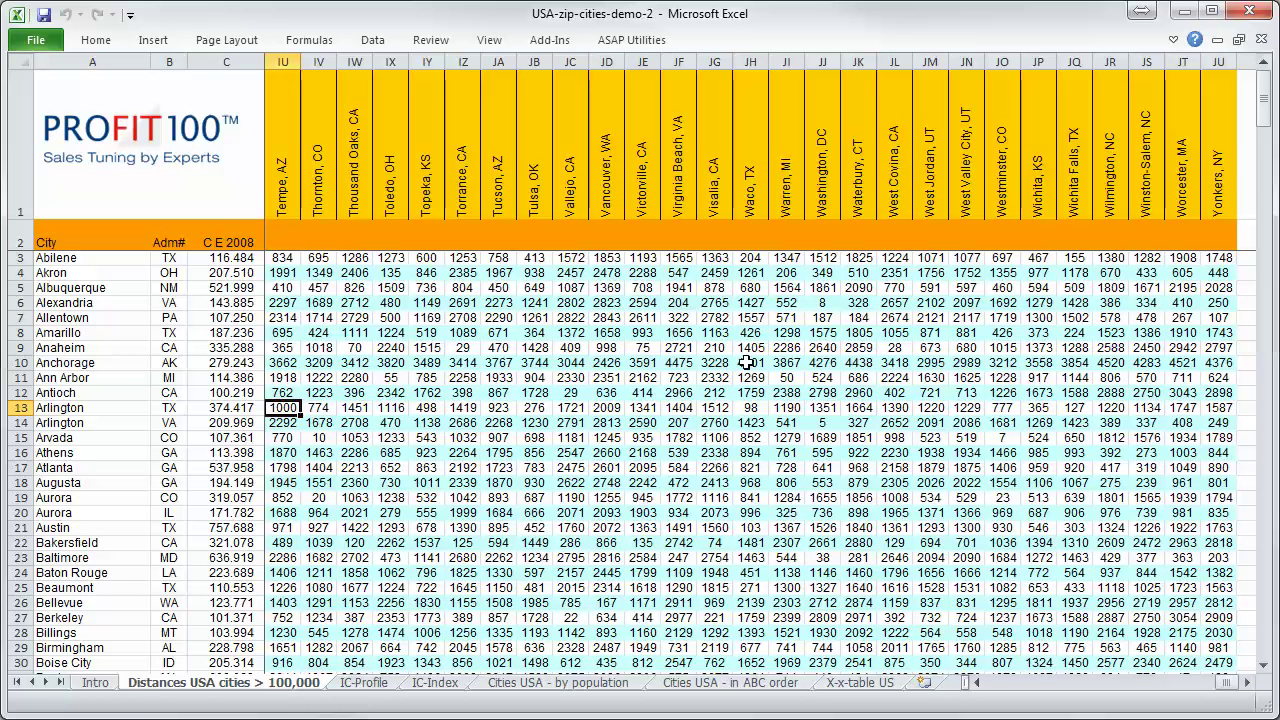
pyautogui.click(100, 683)
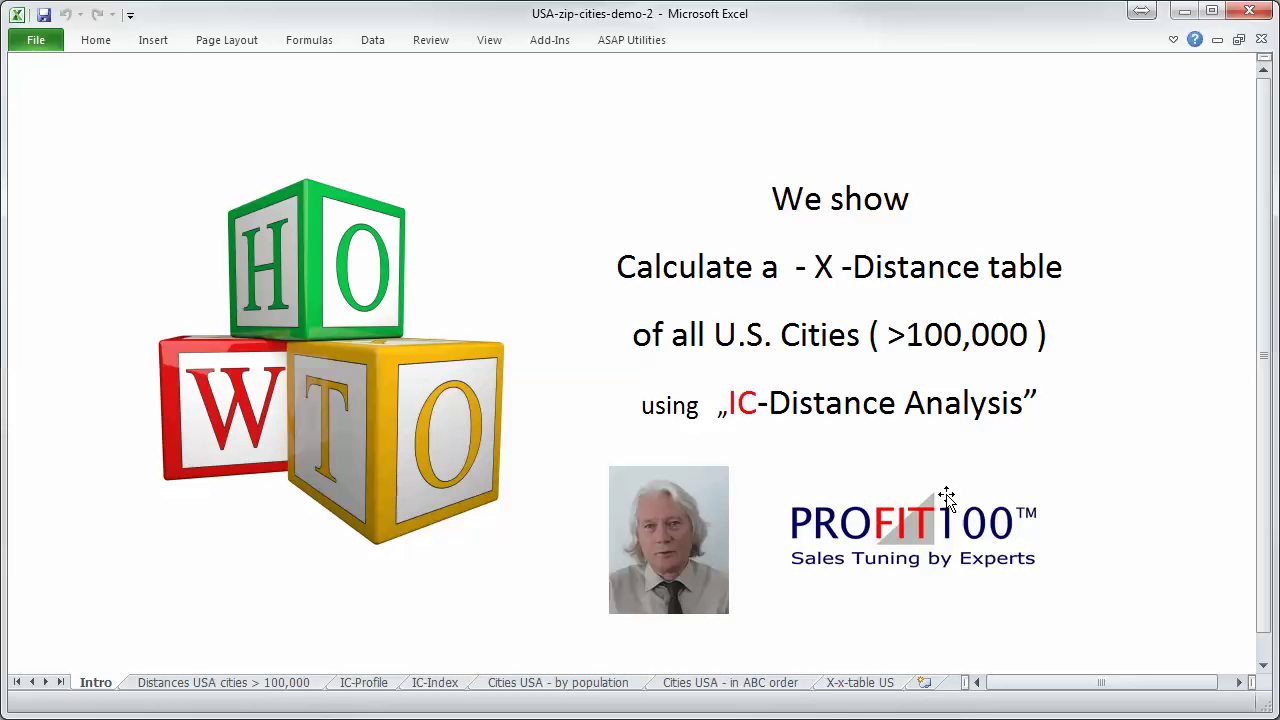